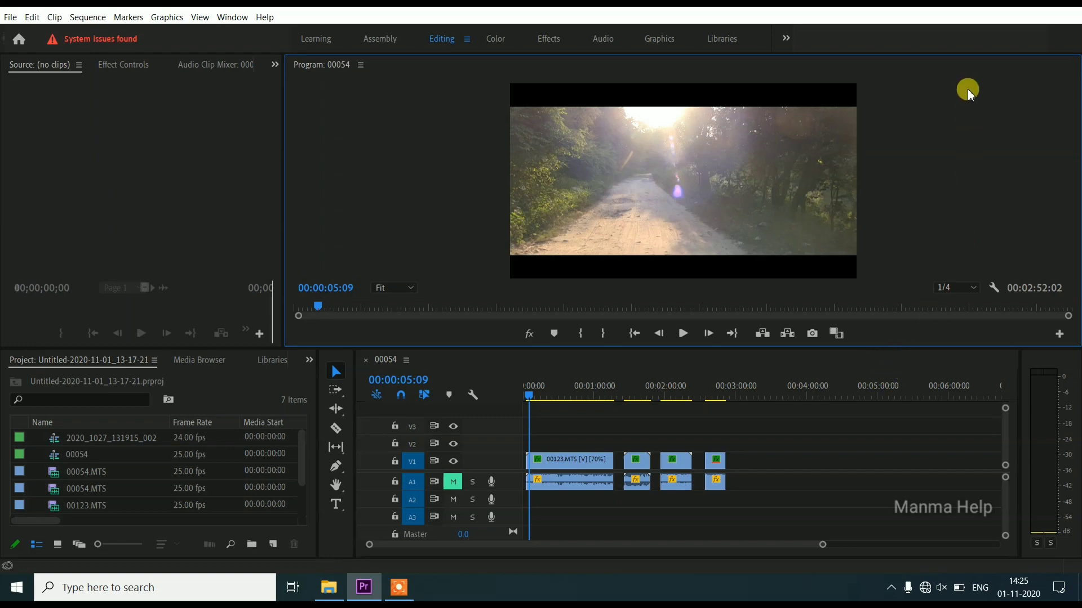
# - Minimize Premiere and extract Manma Help Lut Pack 1.zip to the desktop with PeaZip, entering the archive password
pyautogui.click(998, 15)
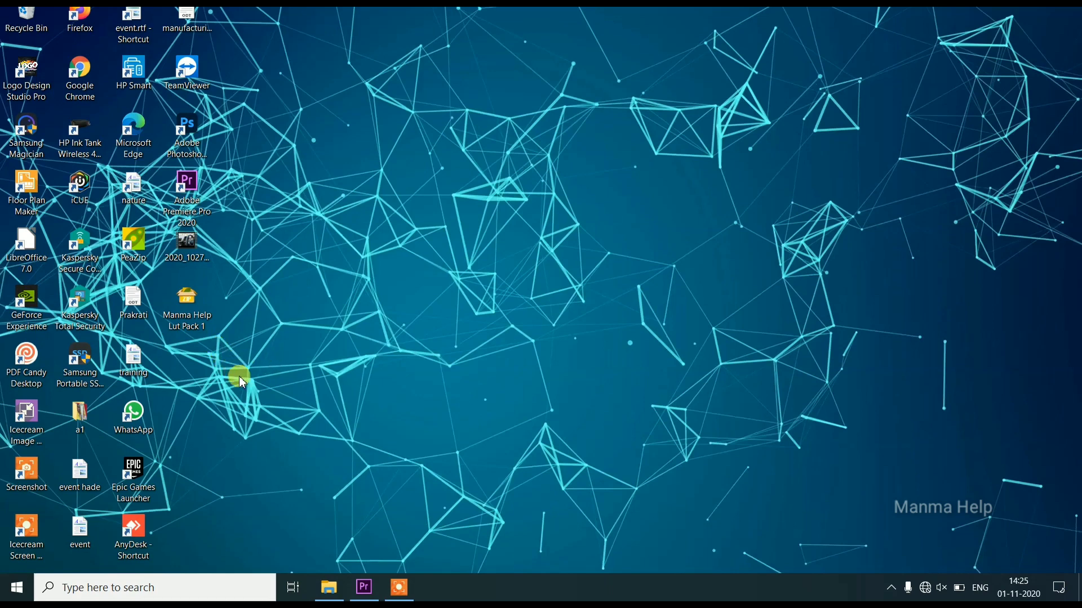
pyautogui.rightClick(202, 323)
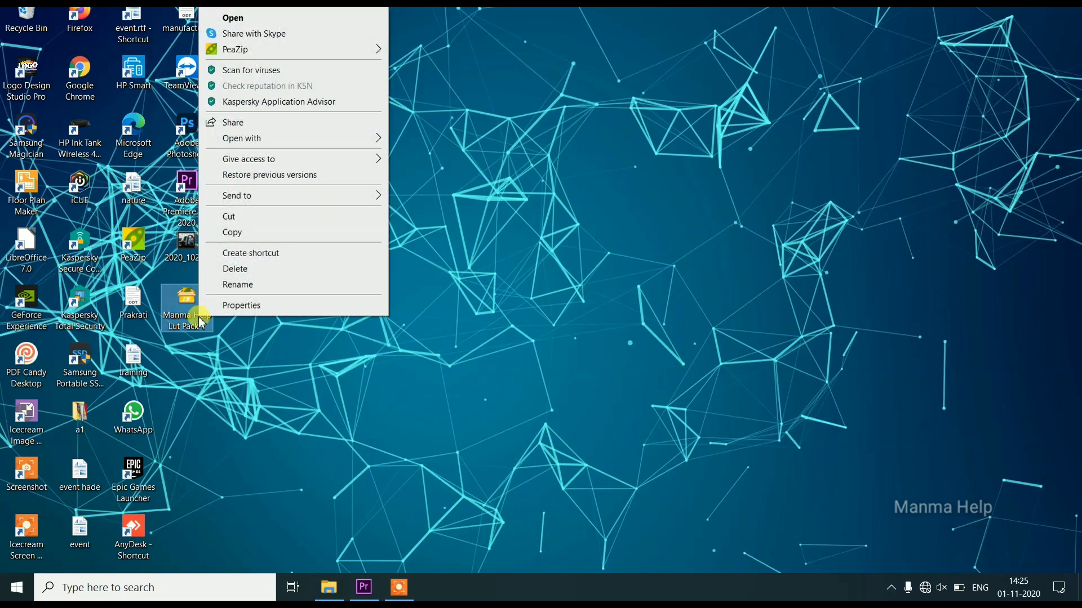
pyautogui.moveTo(285, 50)
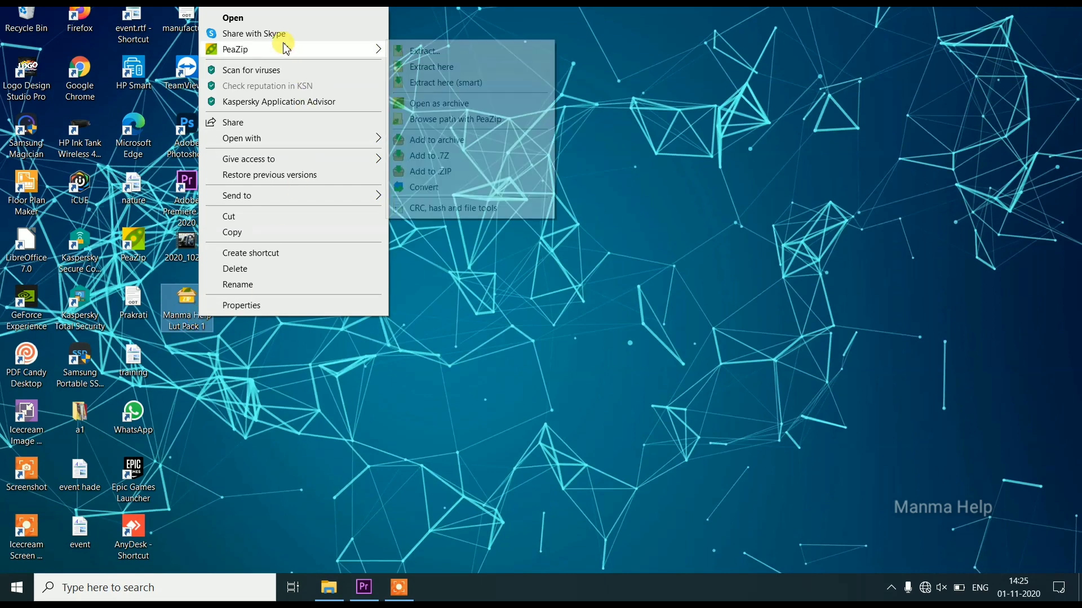
pyautogui.click(429, 68)
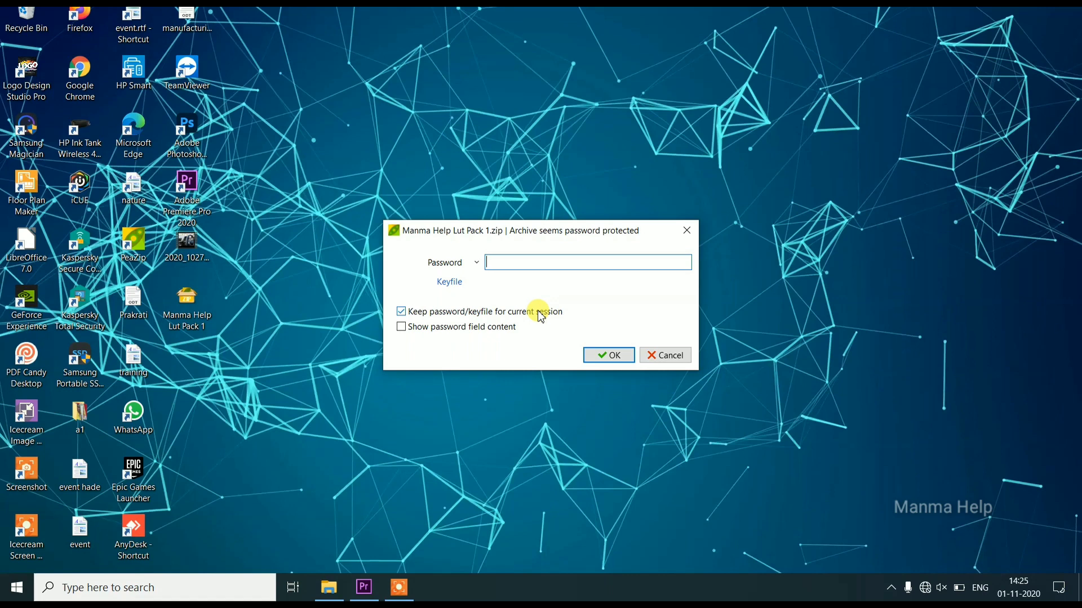
pyautogui.write('****')
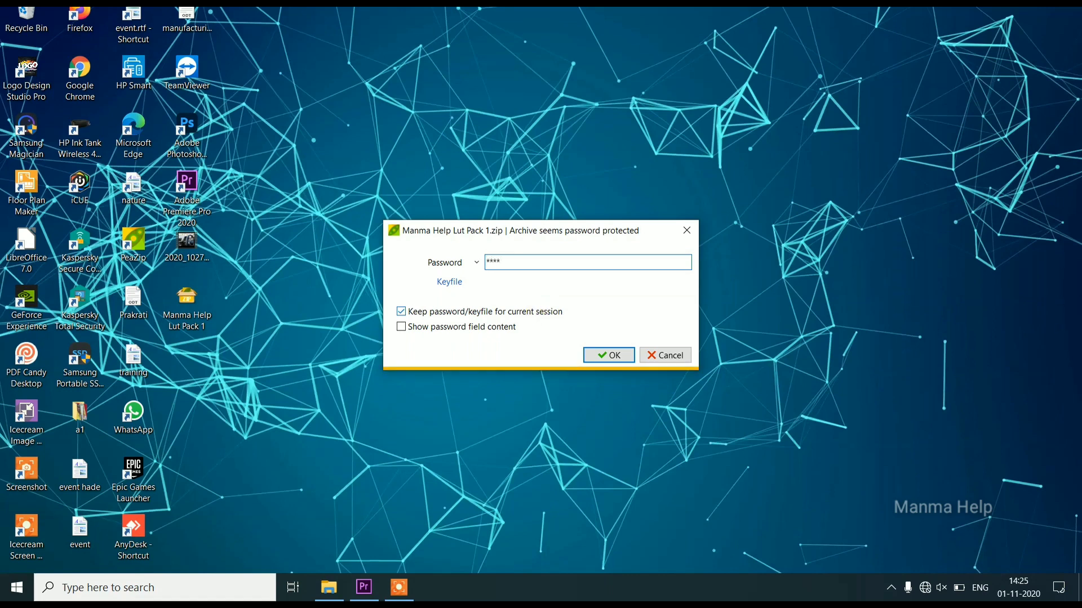
pyautogui.write('**')
pyautogui.press('Return')
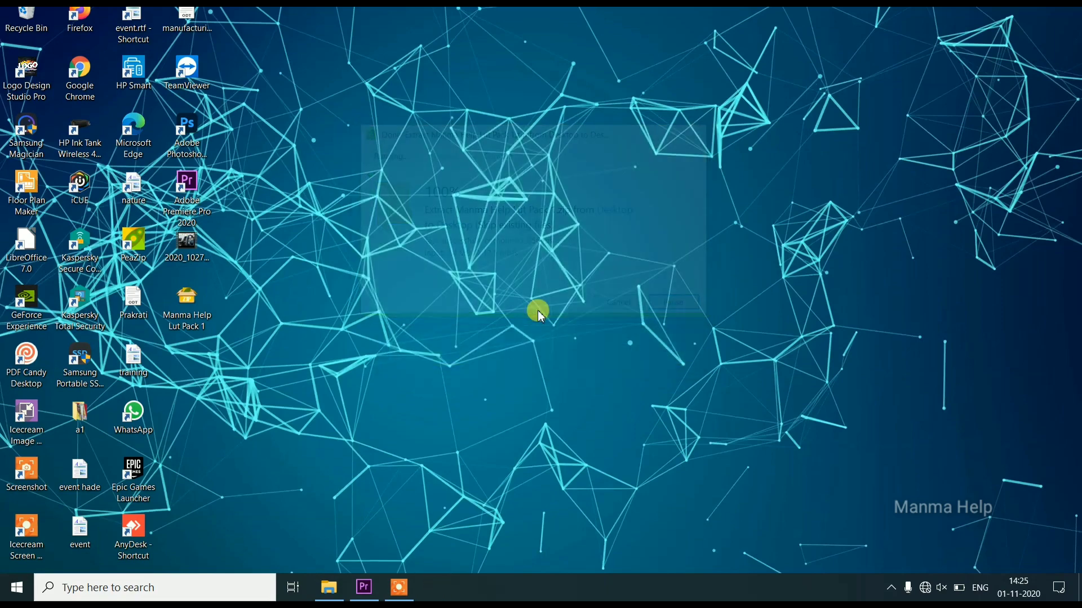
# - Place the My Luts pack folder below the archive and open it to view its 15 .CUBE files
pyautogui.moveTo(25, 20); pyautogui.dragTo(192, 433)
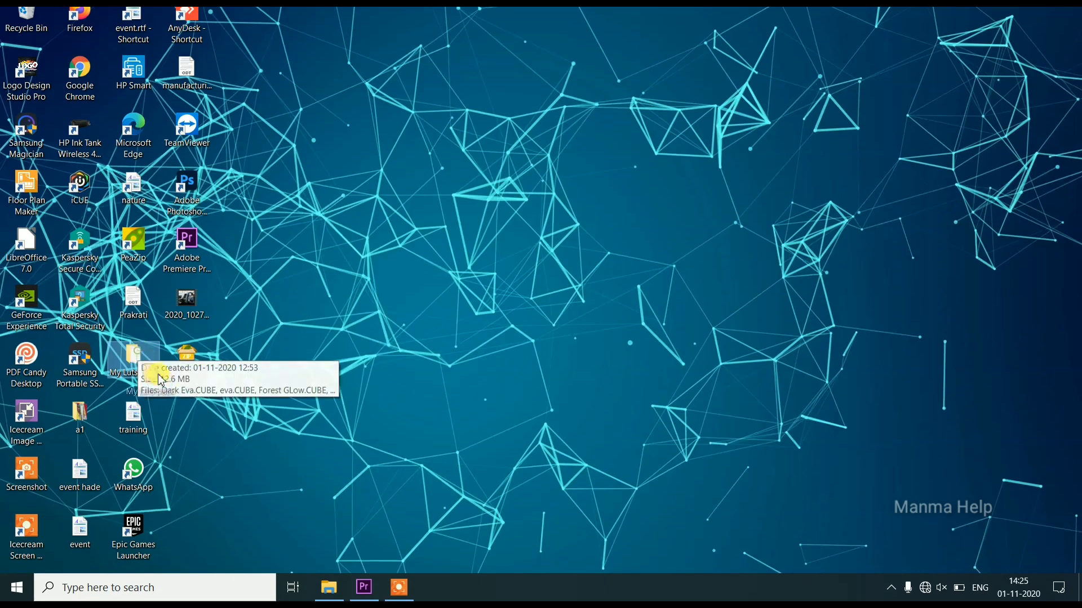
pyautogui.moveTo(151, 373)
pyautogui.mouseDown()
pyautogui.moveTo(204, 425)
pyautogui.moveTo(204, 371)
pyautogui.mouseUp()
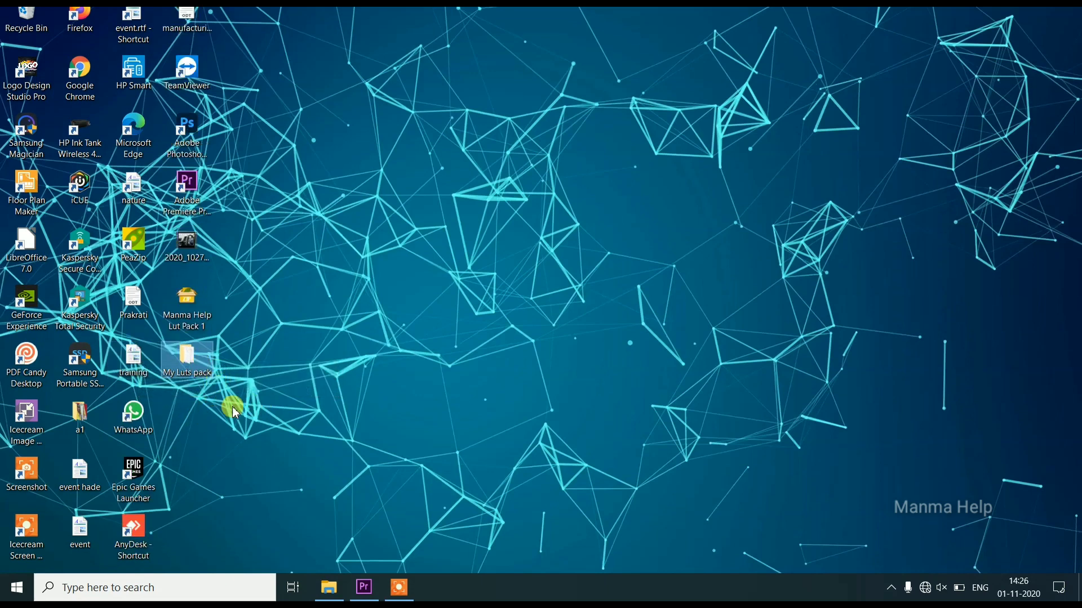
pyautogui.click(208, 418)
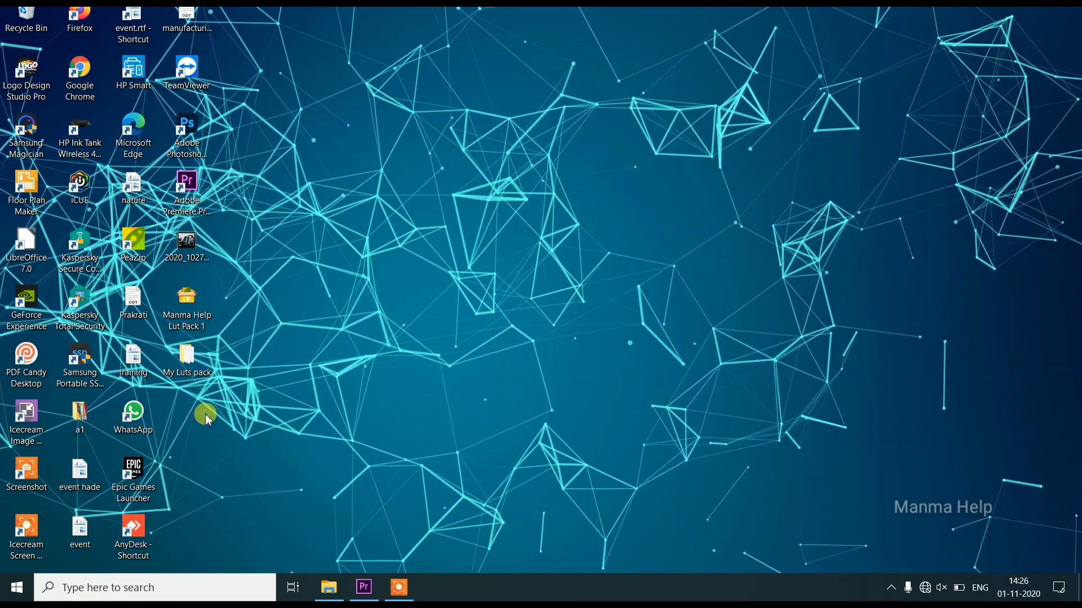
pyautogui.doubleClick(193, 368)
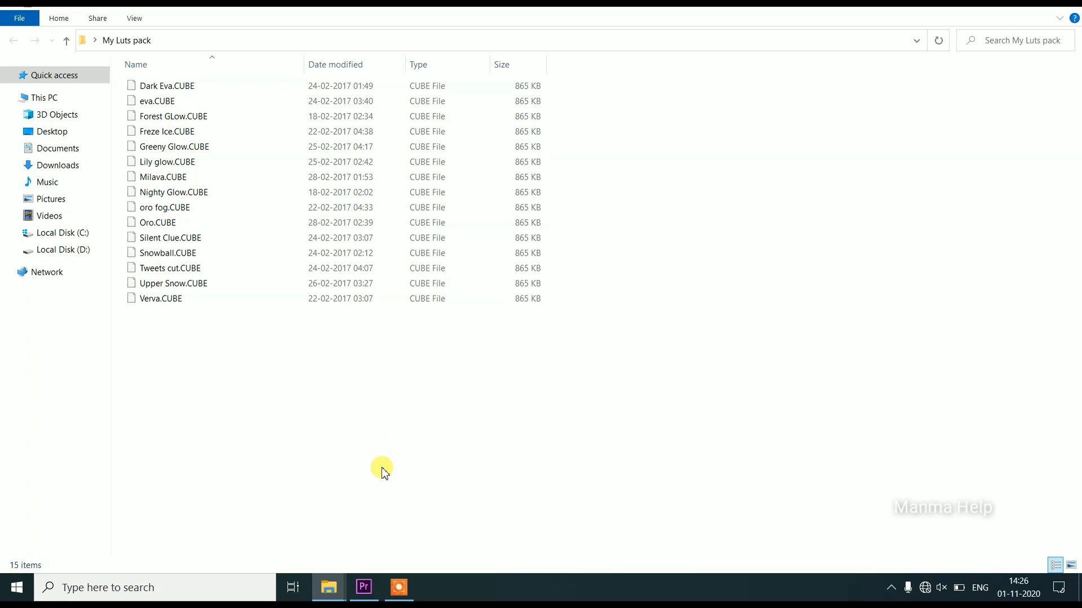
# - Return to Premiere and play and scrub sequence 00054, leaving the playhead near the start
pyautogui.click(365, 587)
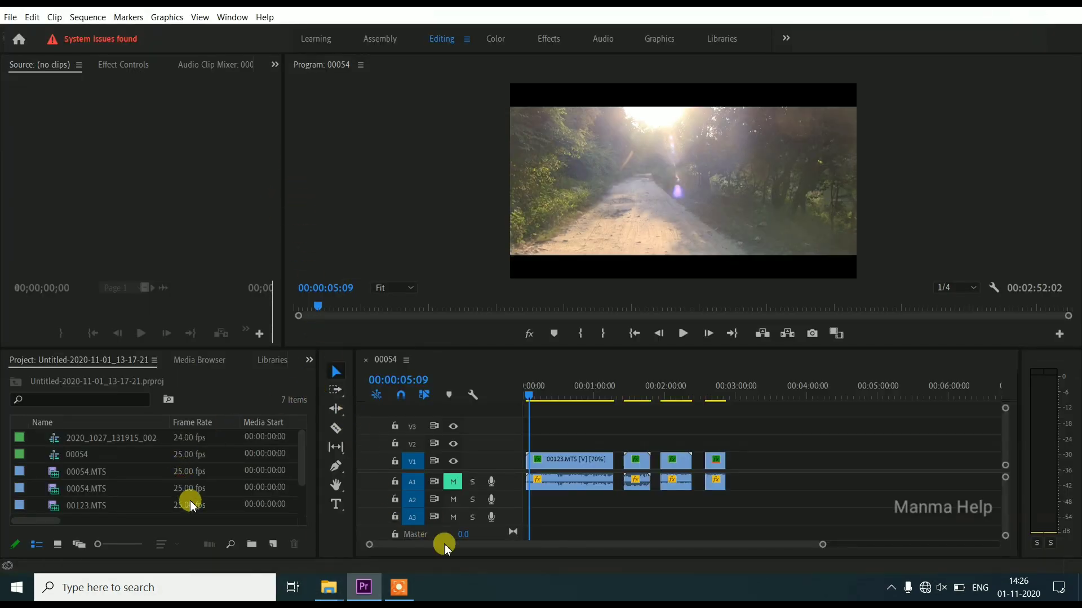
pyautogui.click(681, 333)
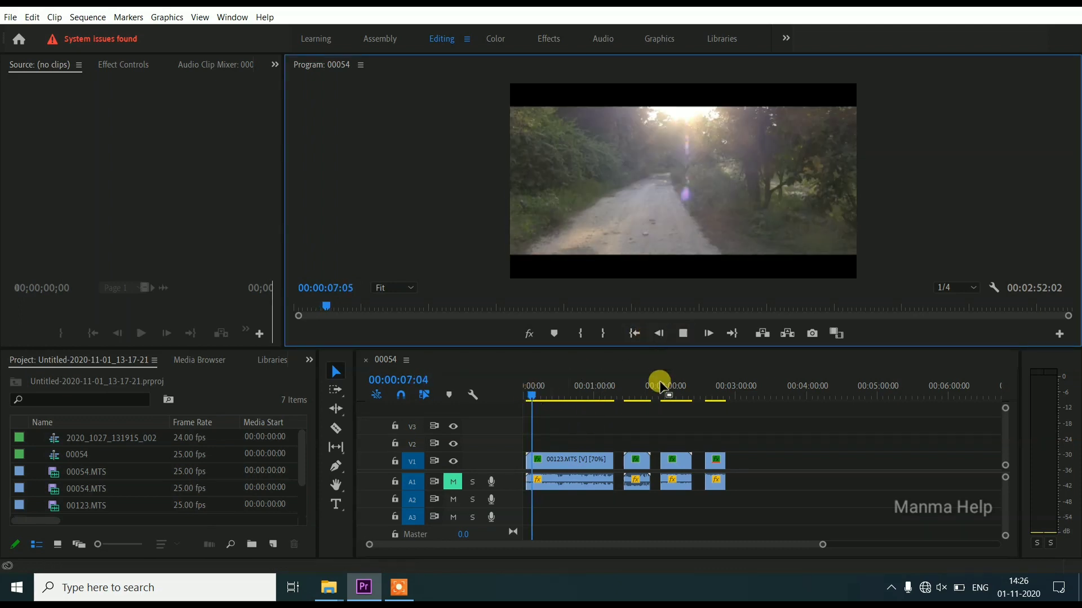
pyautogui.moveTo(535, 399)
pyautogui.mouseDown()
pyautogui.moveTo(653, 414)
pyautogui.moveTo(617, 415)
pyautogui.mouseUp()
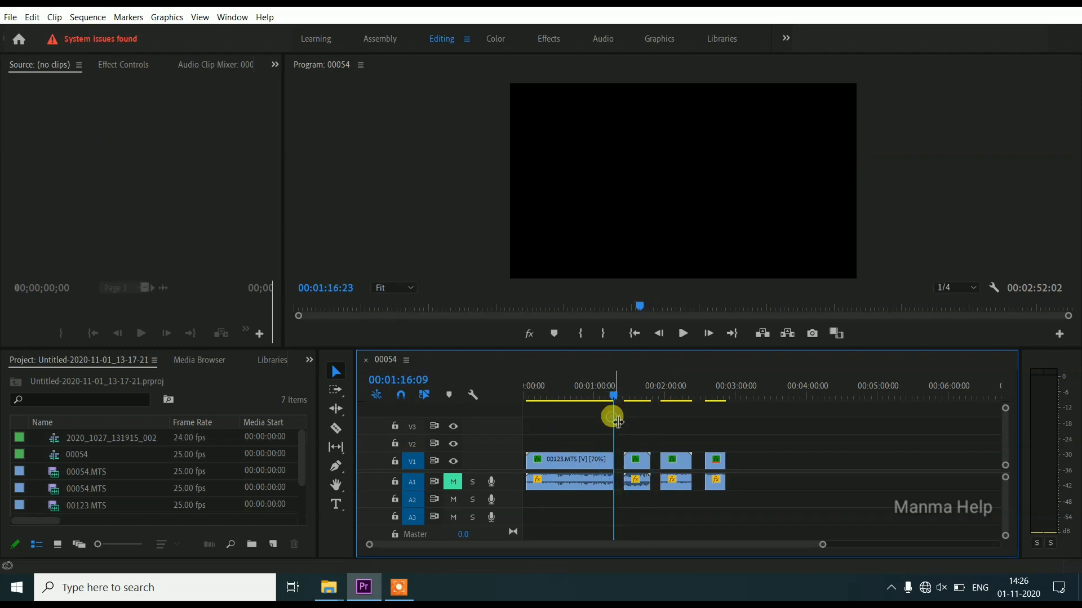
pyautogui.click(679, 334)
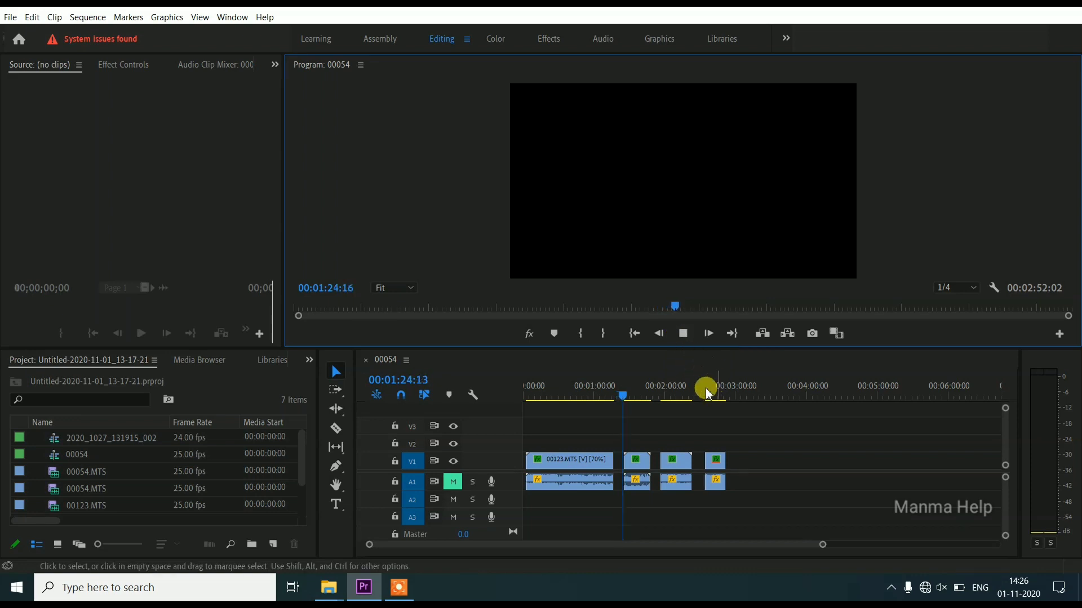
pyautogui.click(604, 408)
pyautogui.moveTo(594, 412); pyautogui.dragTo(530, 400)
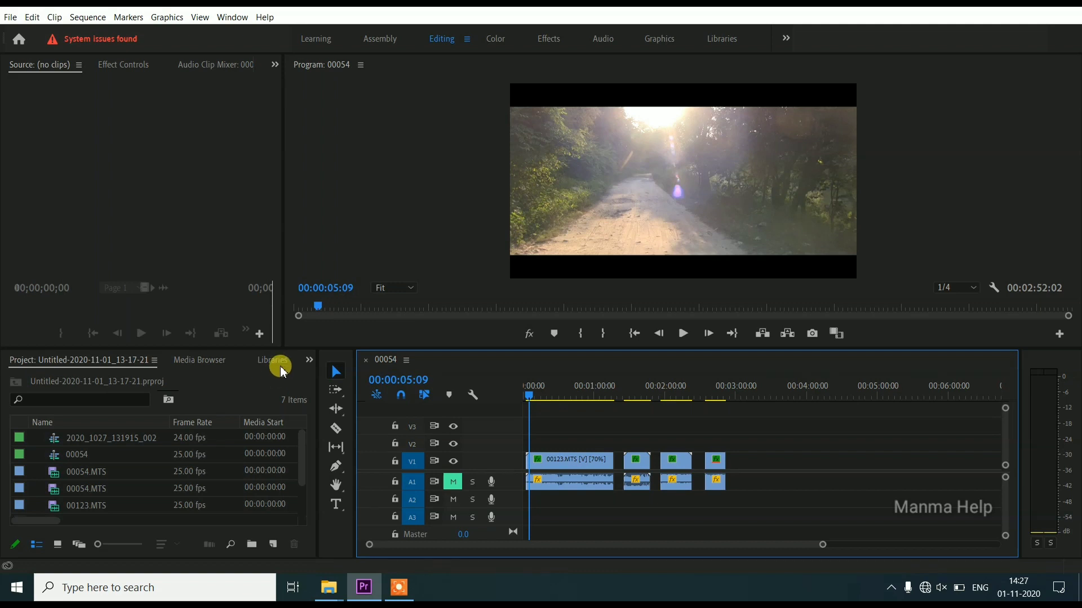
# - Bring up the Effects panel and search it for 'lumetr'
pyautogui.click(309, 360)
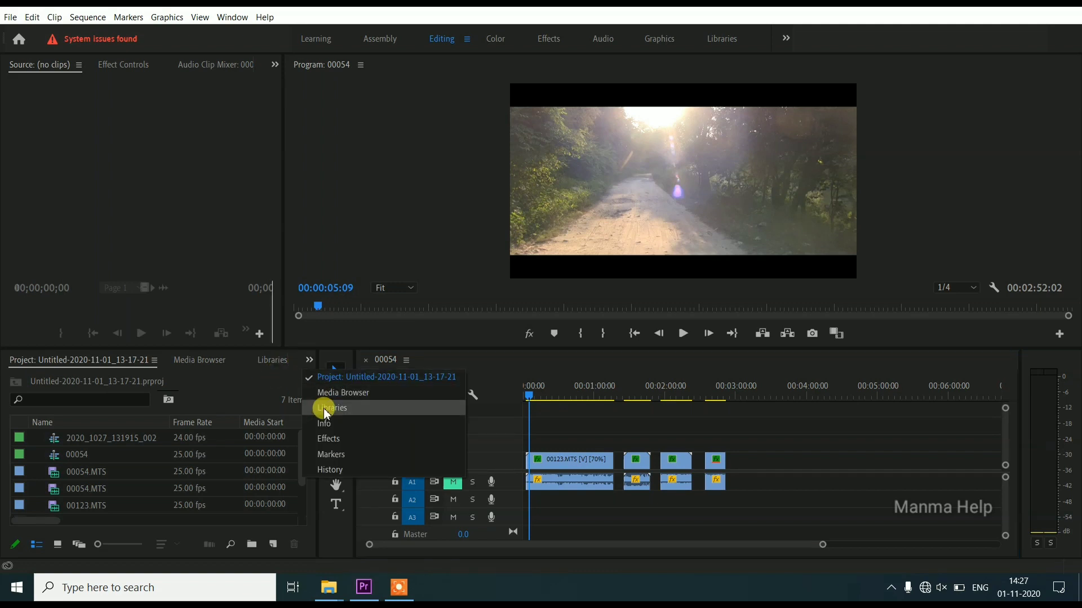
pyautogui.click(333, 445)
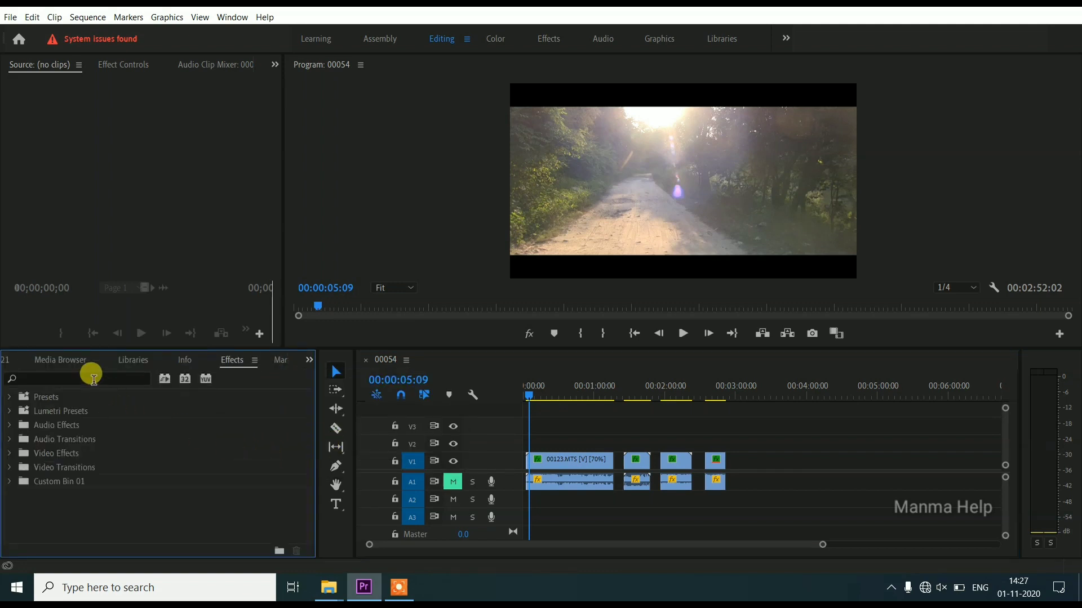
pyautogui.click(95, 378)
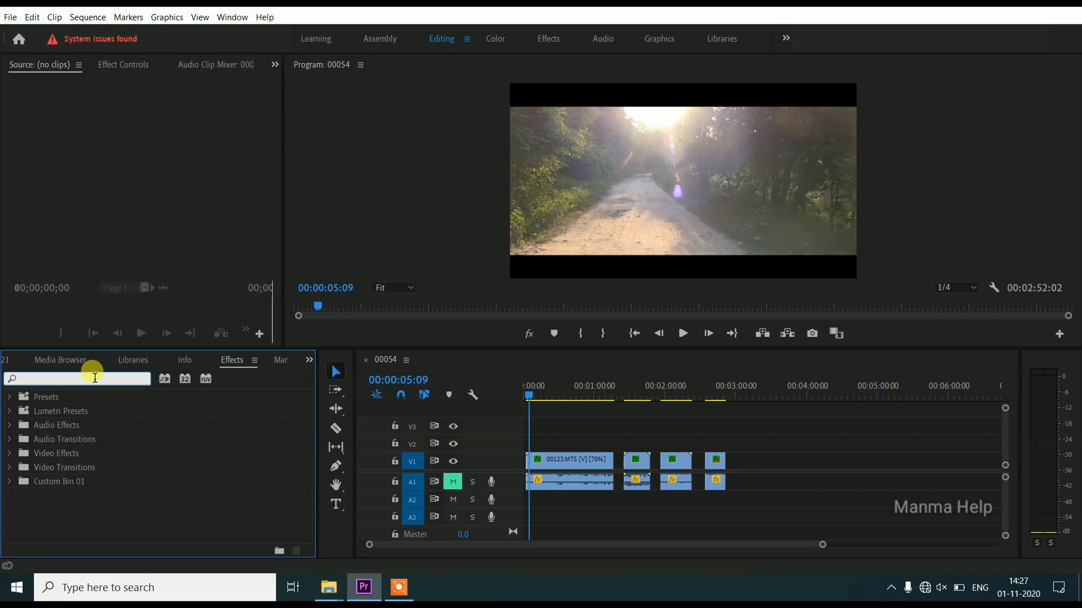
pyautogui.write('lu')
pyautogui.write('metr')
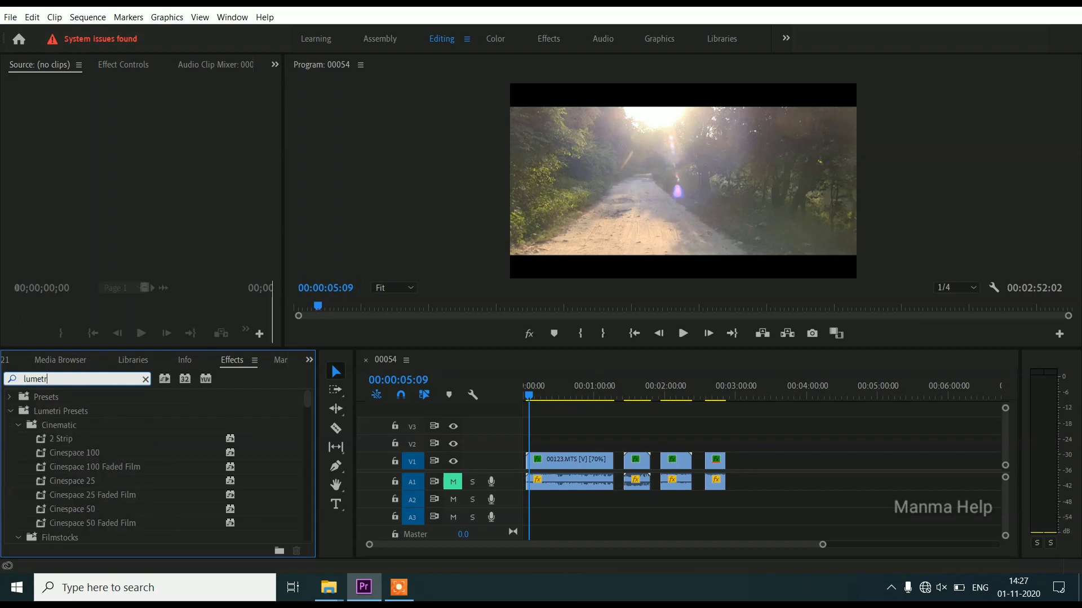
# - Collapse the Lumetri preset folders and select Lumetri Color under Video Effects > Color Correction
pyautogui.click(16, 426)
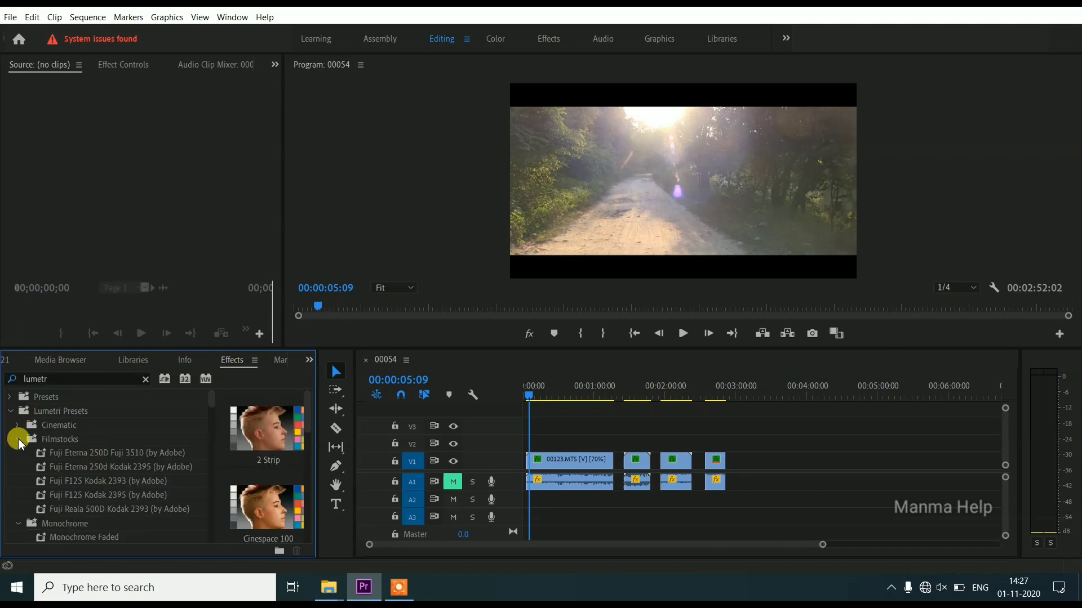
pyautogui.click(18, 440)
pyautogui.click(19, 454)
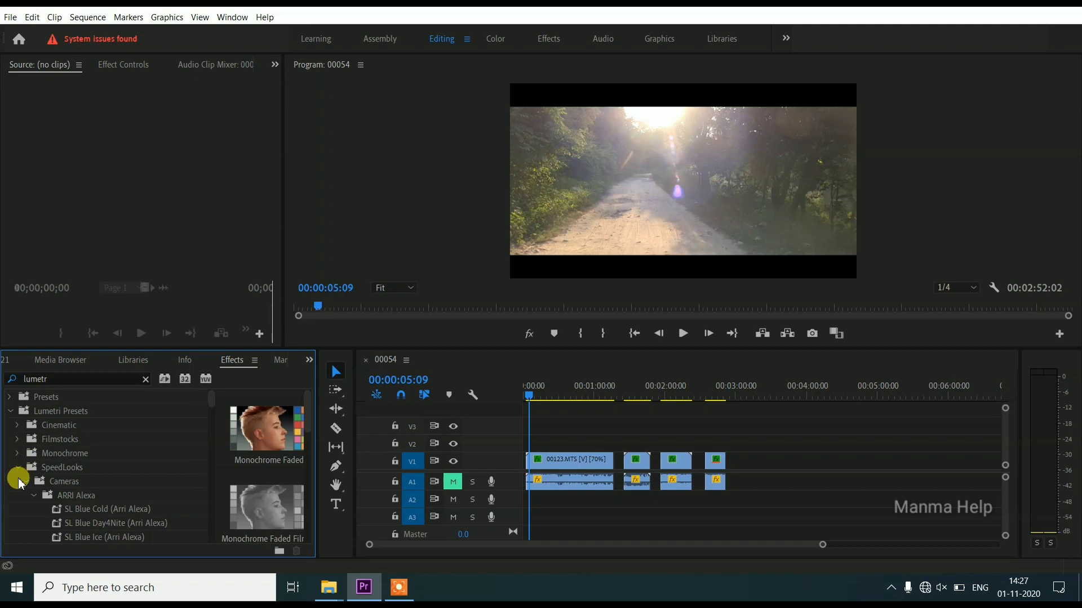
pyautogui.click(33, 496)
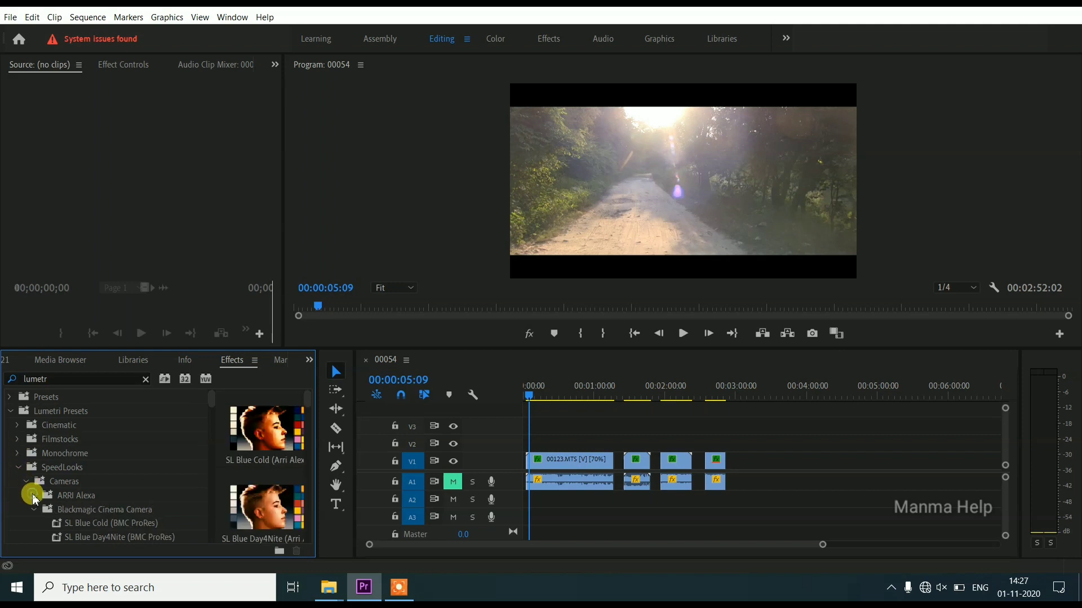
pyautogui.click(18, 468)
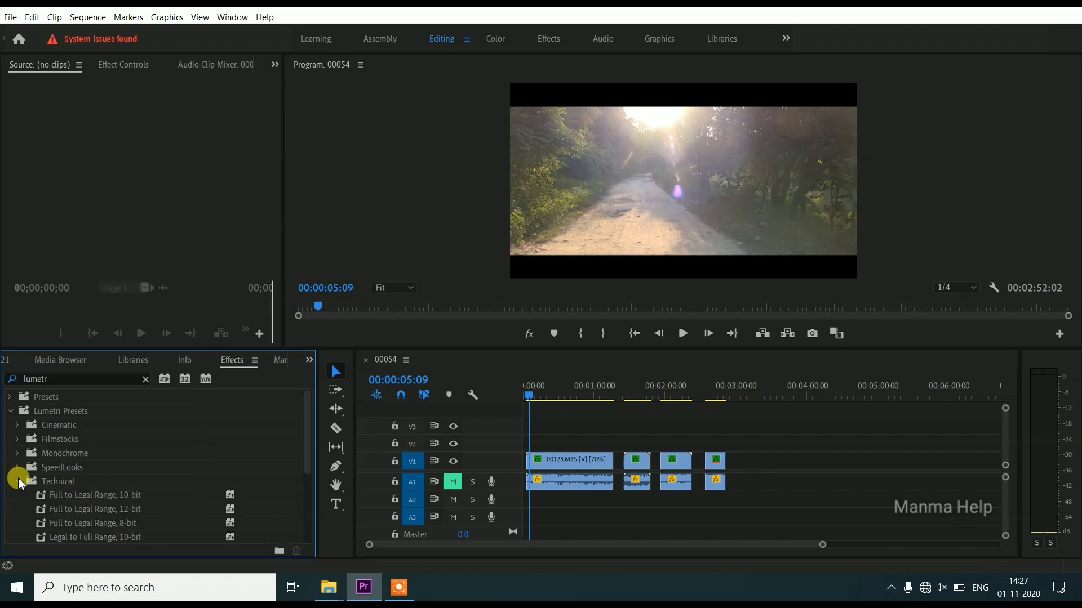
pyautogui.click(17, 483)
pyautogui.scroll(-1, 22, 493)
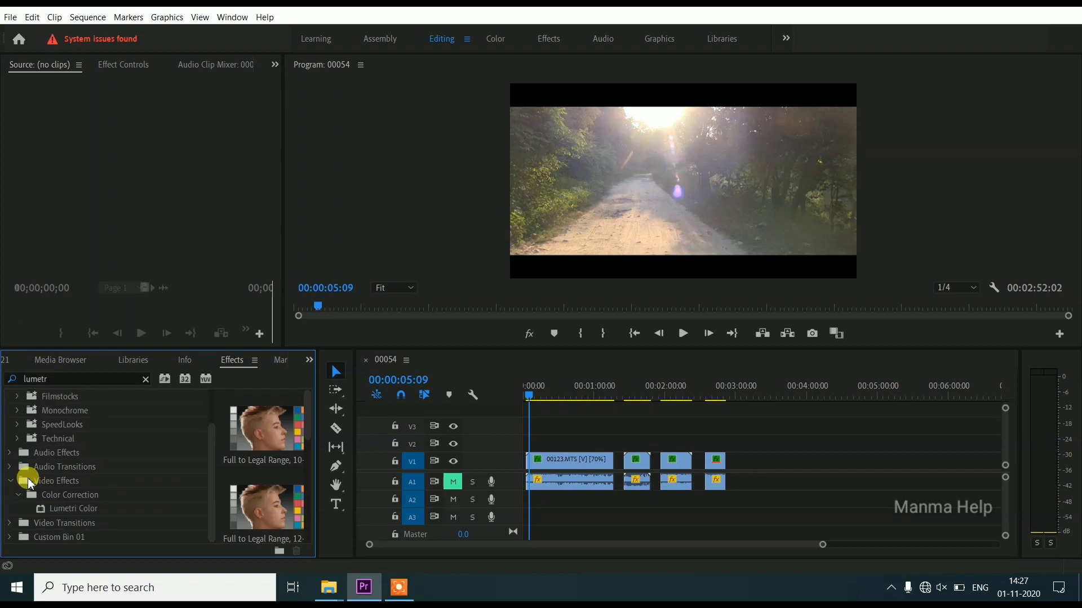
pyautogui.click(29, 526)
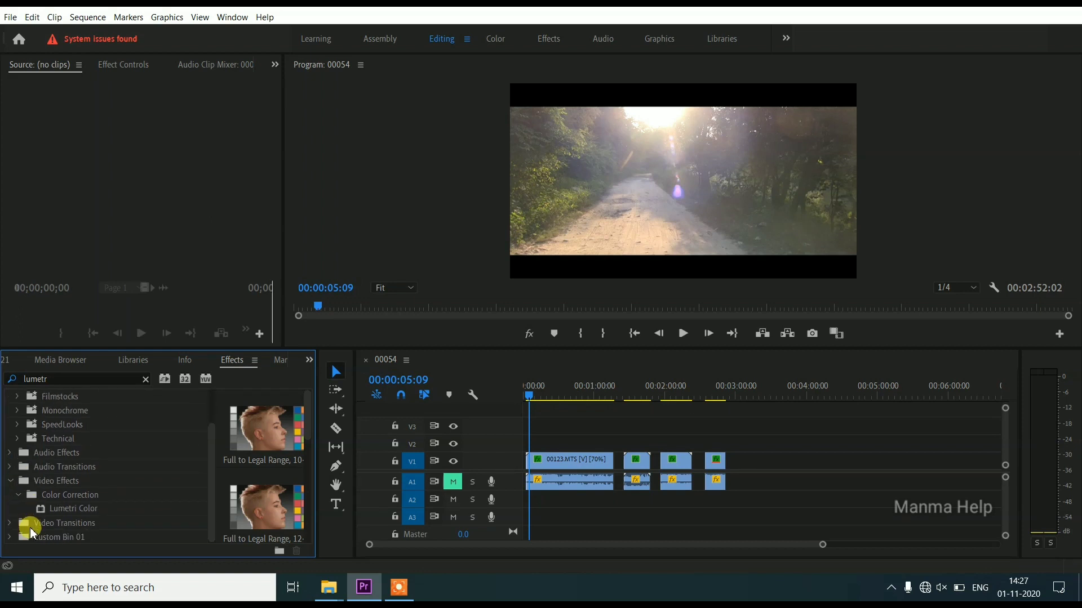
pyautogui.click(61, 509)
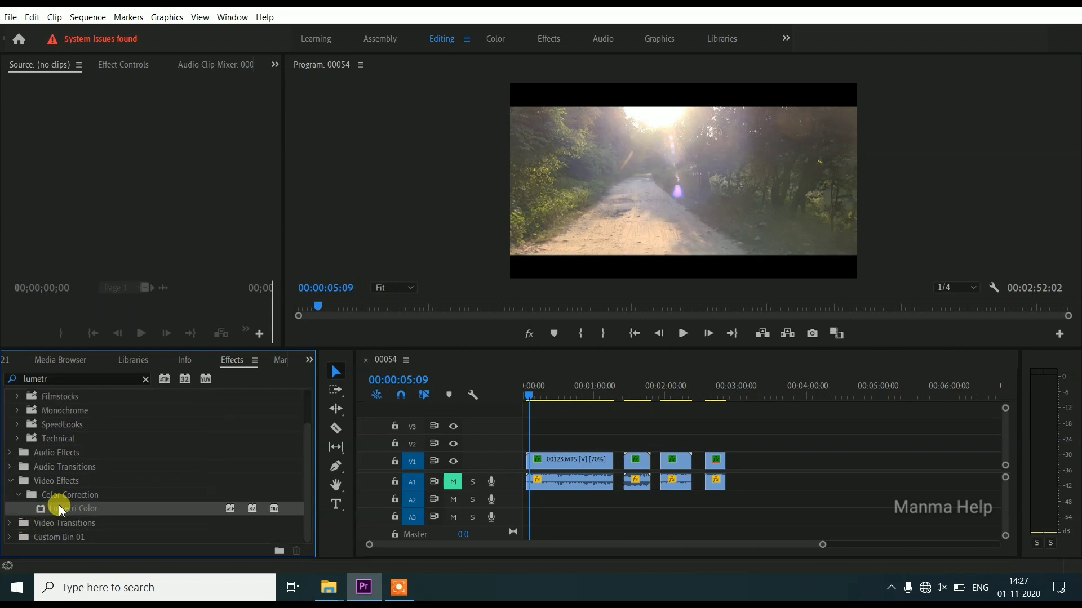
# - Drop Lumetri Color onto all four V1 clips, then select the first clip
pyautogui.moveTo(61, 509); pyautogui.dragTo(561, 463)
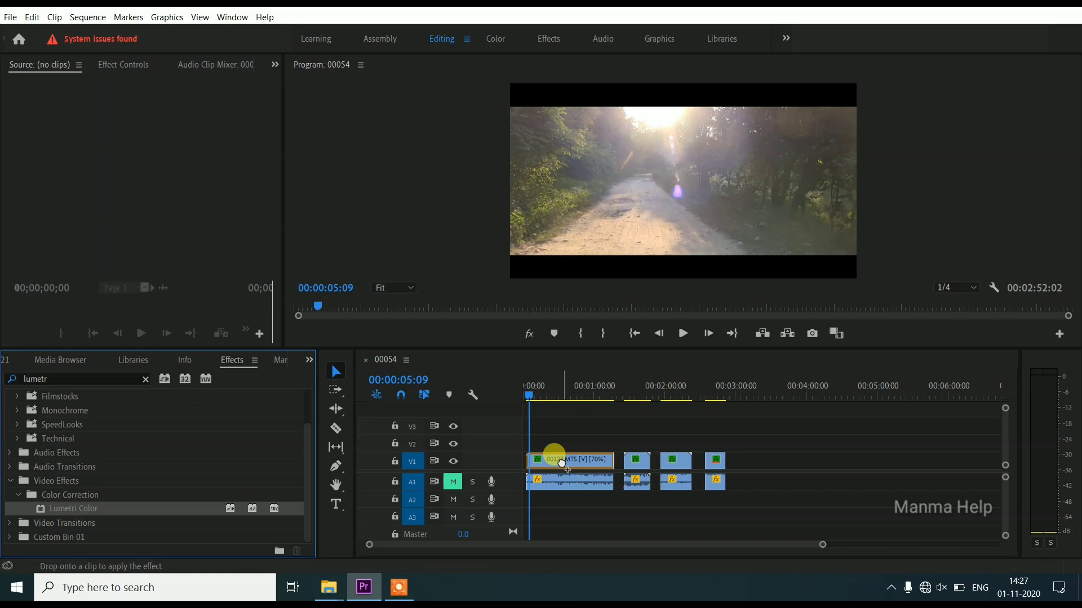
pyautogui.moveTo(562, 463); pyautogui.dragTo(562, 463)
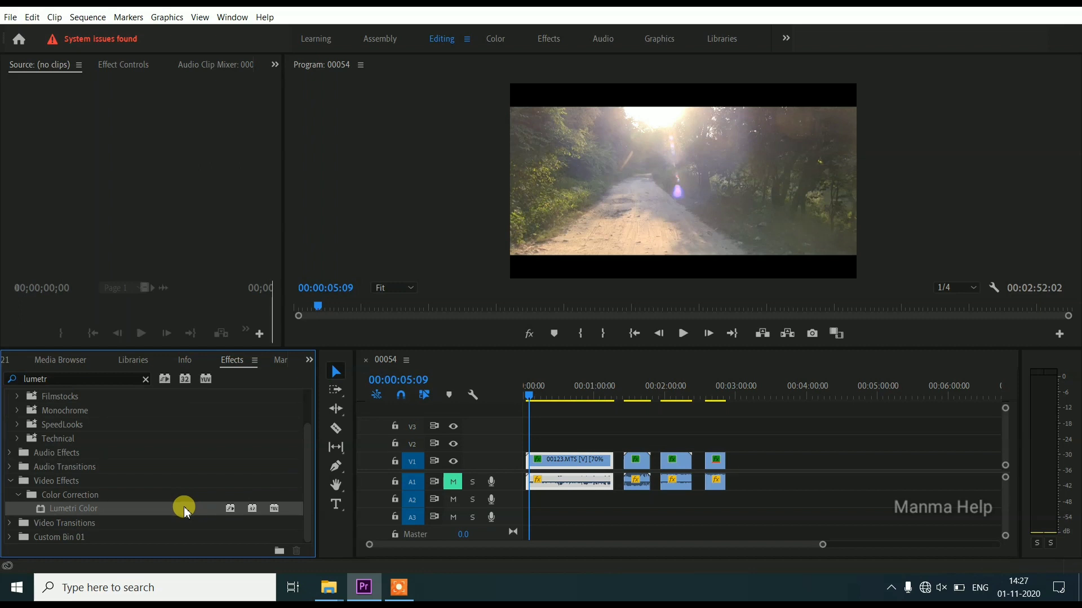
pyautogui.moveTo(180, 508); pyautogui.dragTo(636, 456)
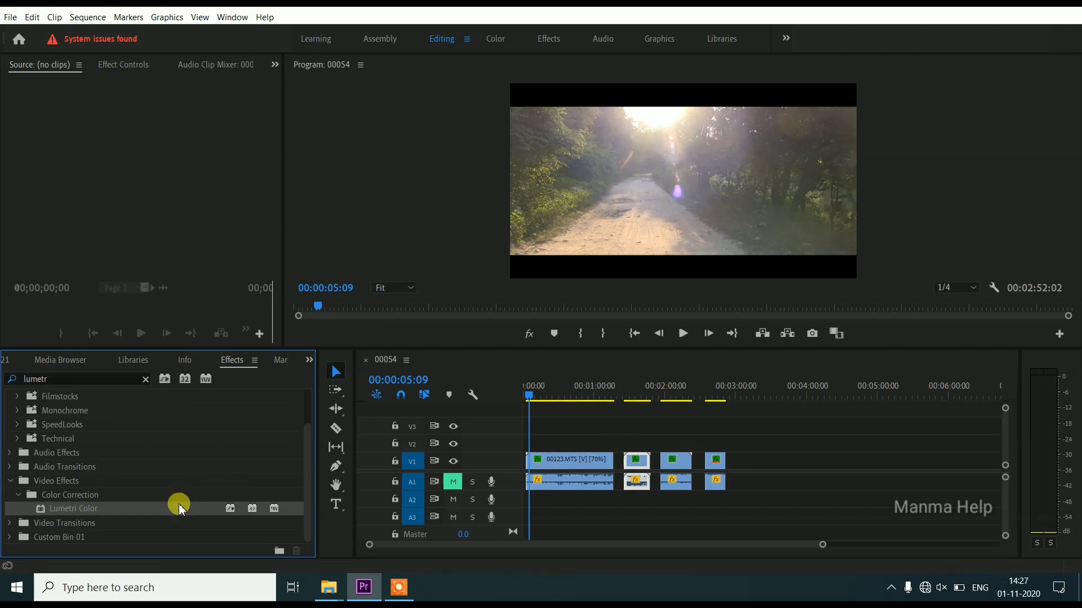
pyautogui.moveTo(180, 508)
pyautogui.mouseDown()
pyautogui.moveTo(612, 475)
pyautogui.moveTo(675, 458)
pyautogui.mouseUp()
pyautogui.moveTo(159, 508); pyautogui.dragTo(716, 462)
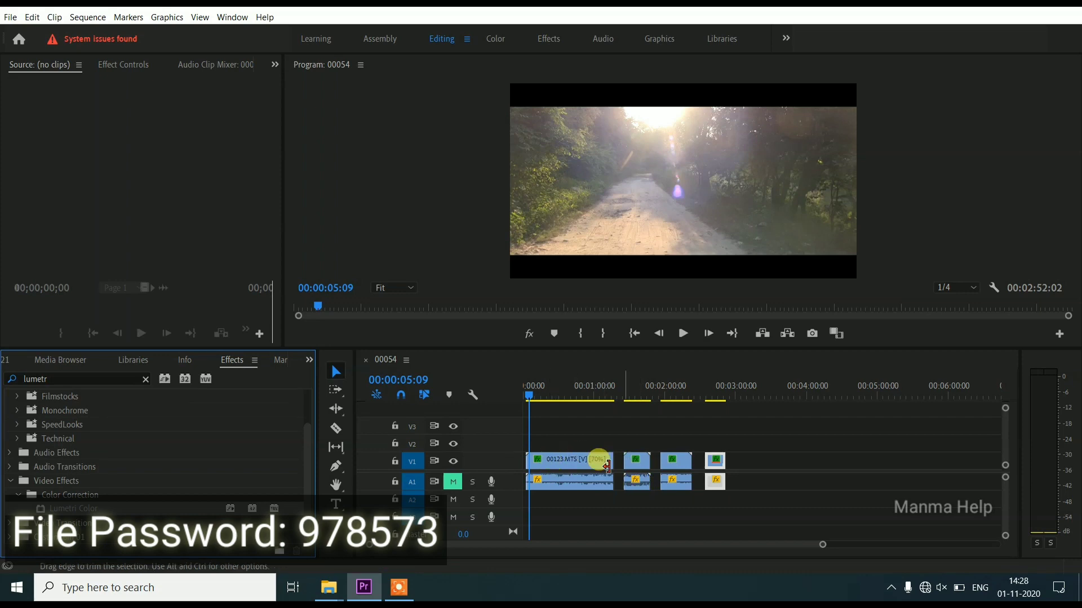
pyautogui.click(556, 465)
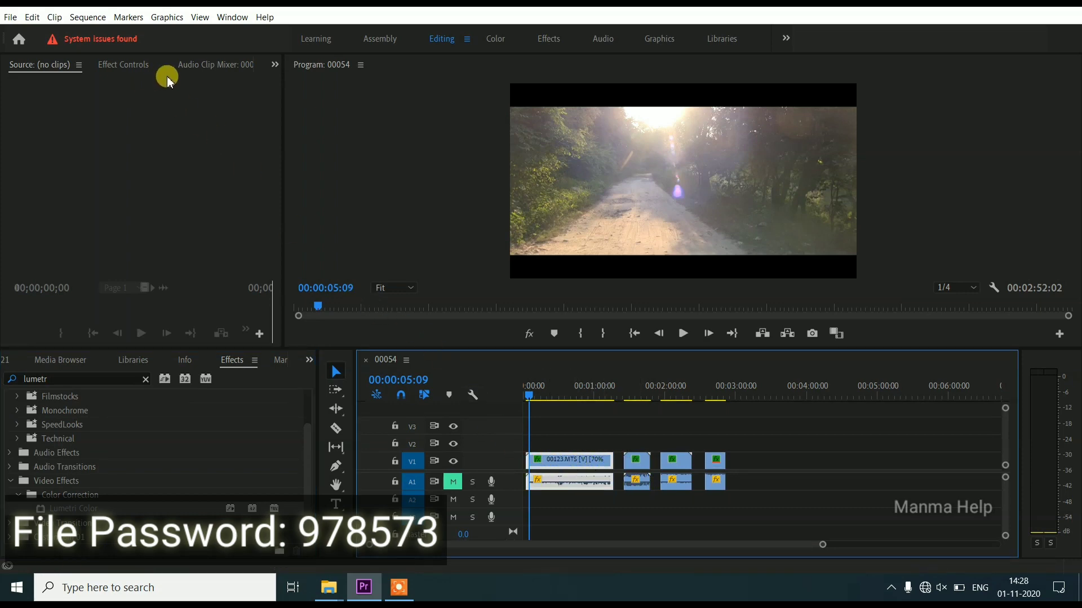
# - Show clip 00123.MTS's Effect Controls and scroll down to its Lumetri Color effects
pyautogui.click(133, 68)
pyautogui.scroll(-2, 123, 237)
pyautogui.scroll(-2, 123, 237)
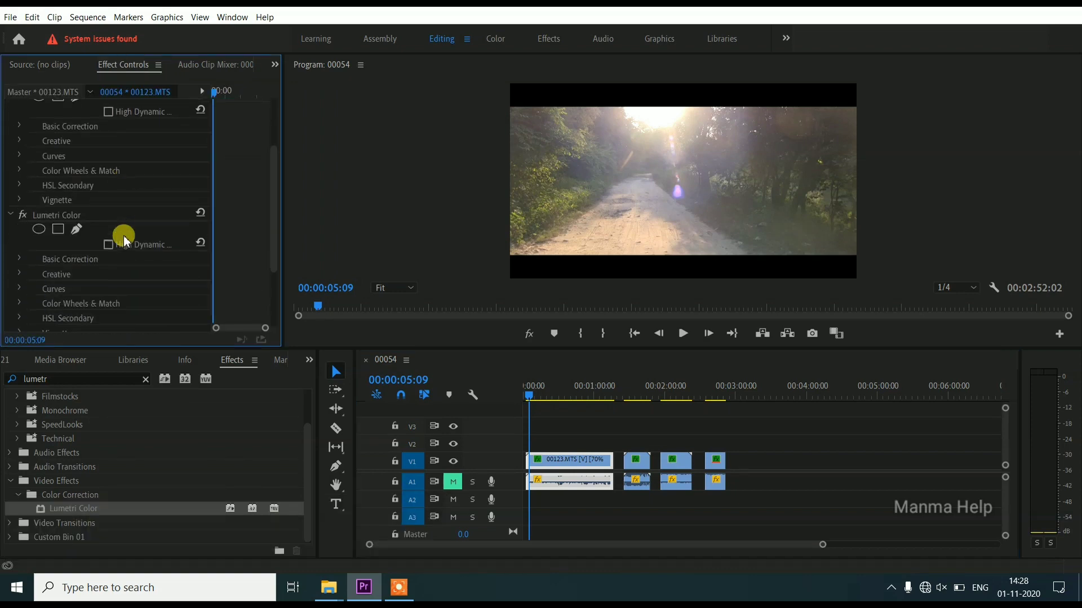
pyautogui.scroll(-2, 124, 238)
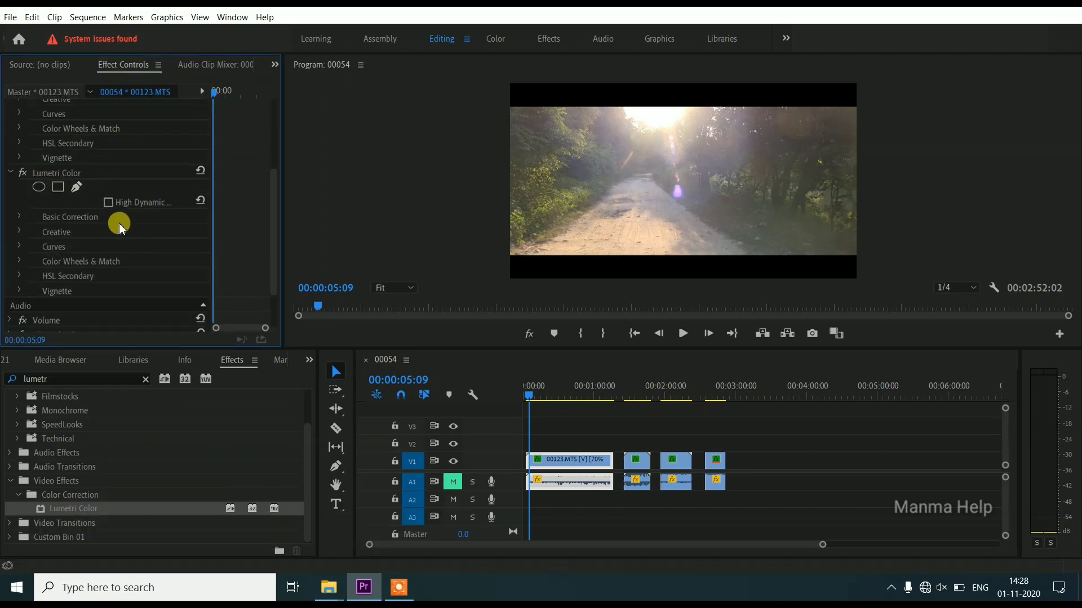
pyautogui.scroll(-2, 121, 234)
pyautogui.scroll(-1, 122, 235)
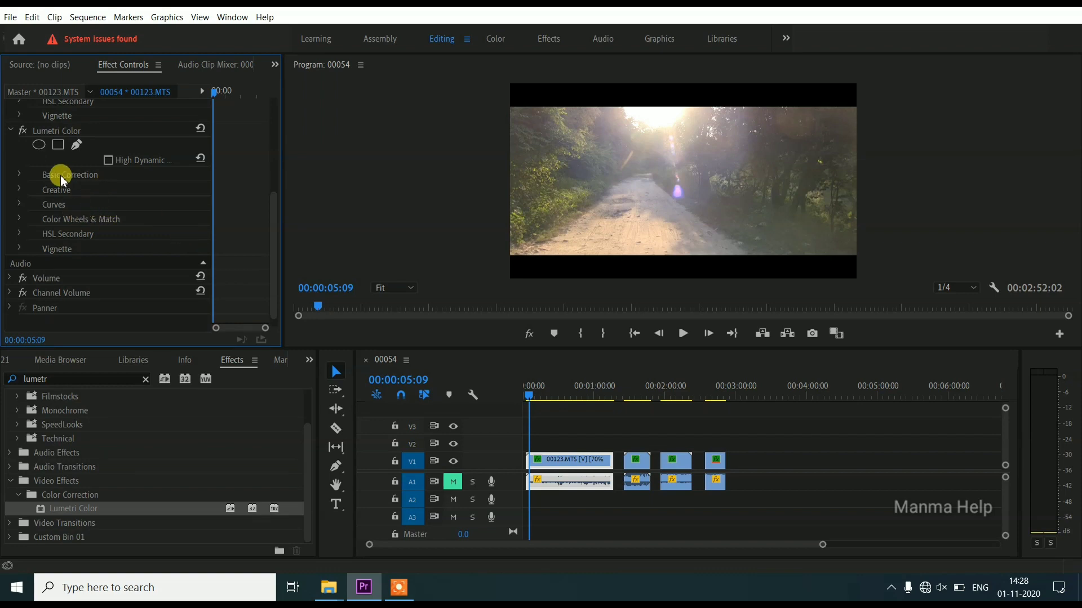
# - Set Basic Correction's Input LUT to Forest GLow.CUBE from Desktop > My Luts pack
pyautogui.click(23, 175)
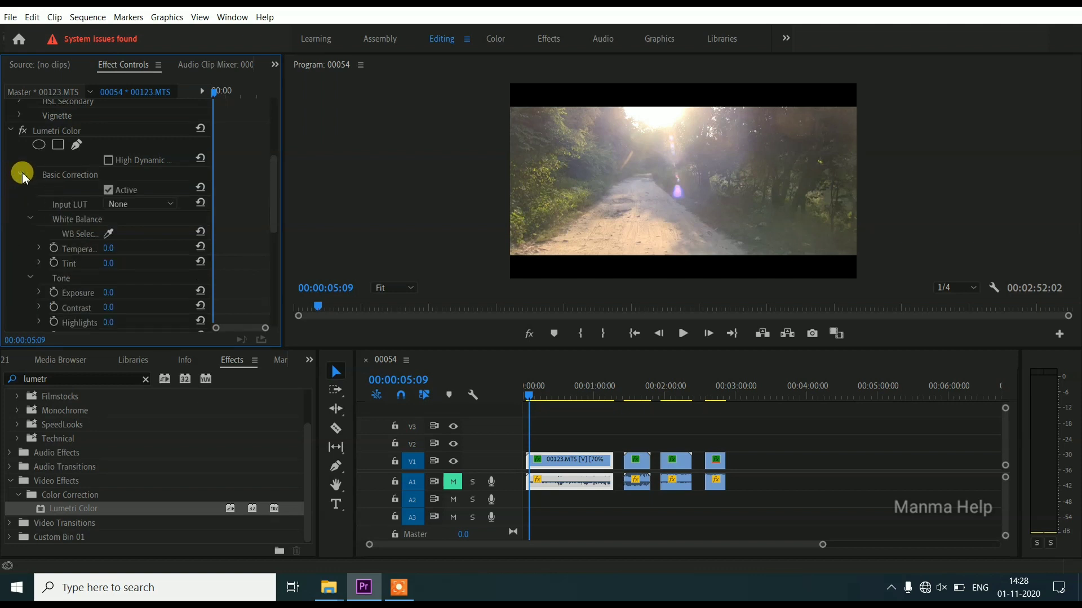
pyautogui.click(116, 214)
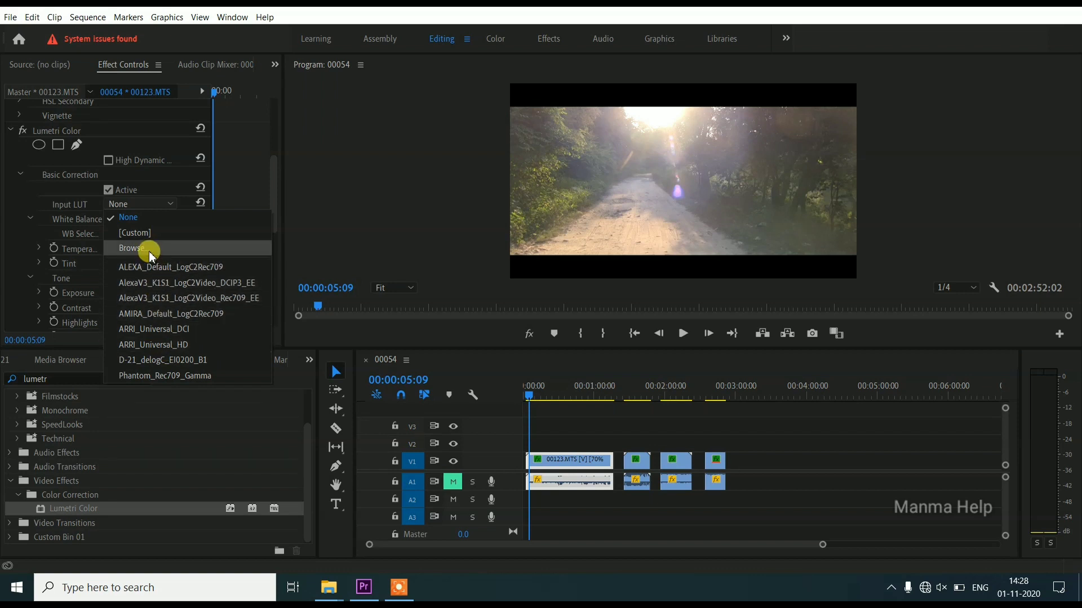
pyautogui.click(151, 253)
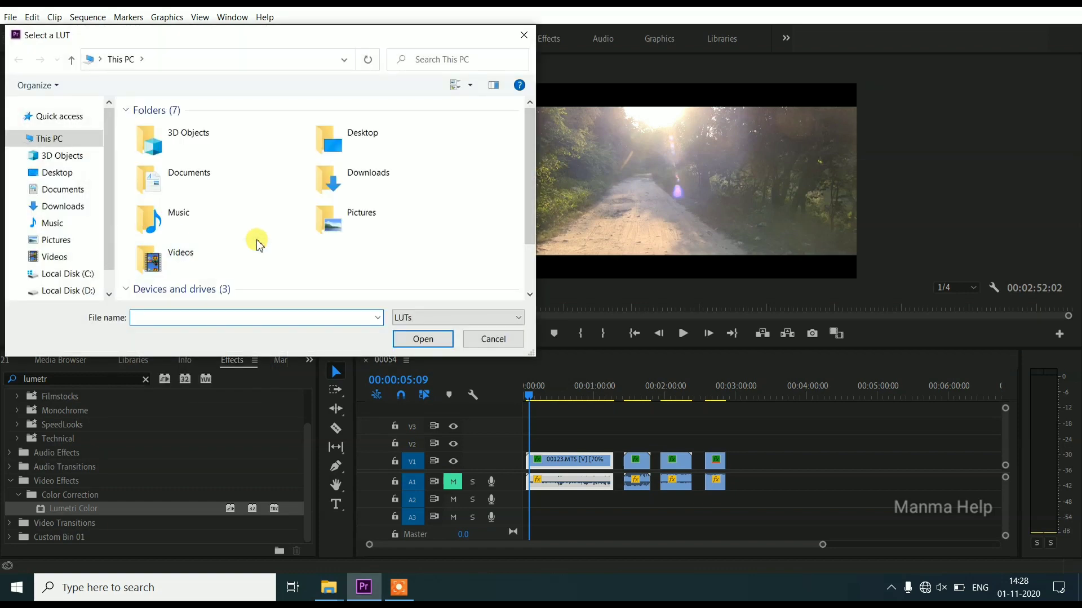
pyautogui.click(79, 170)
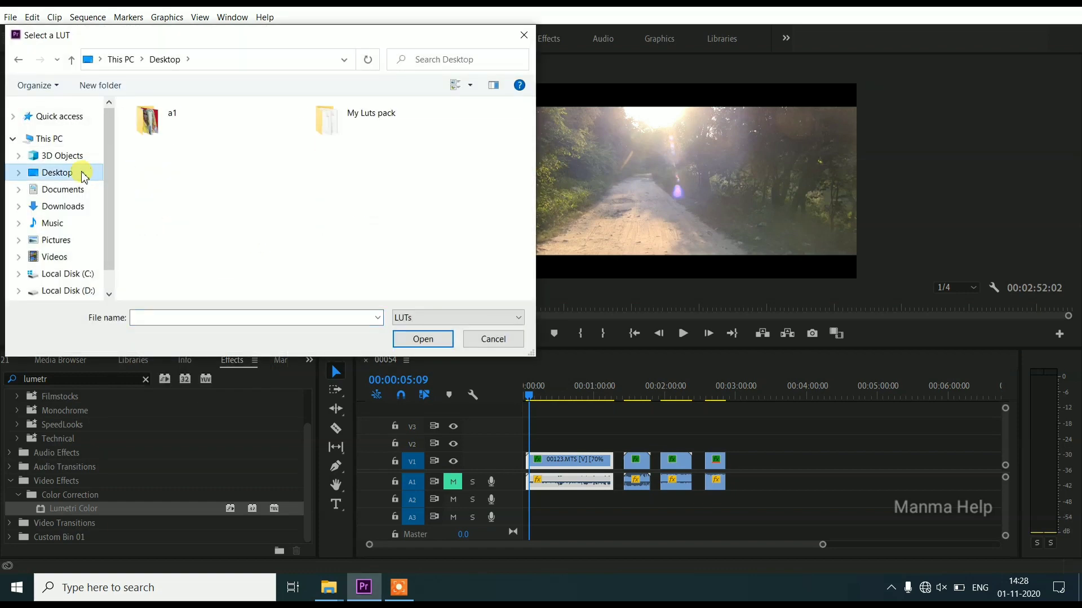
pyautogui.doubleClick(356, 135)
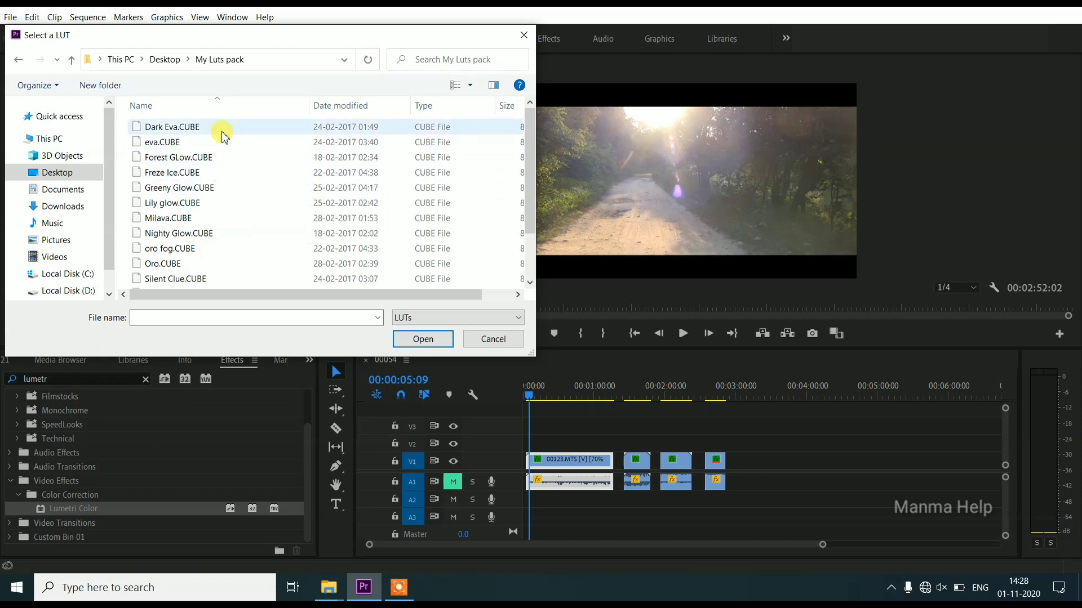
pyautogui.scroll(-2, 233, 244)
pyautogui.scroll(2, 233, 243)
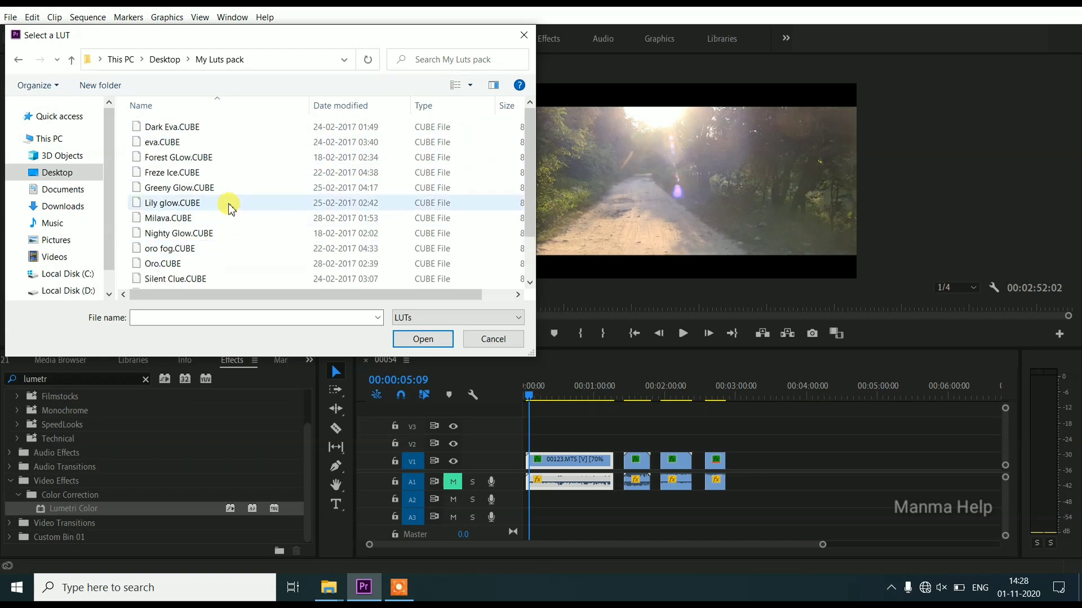
pyautogui.click(218, 158)
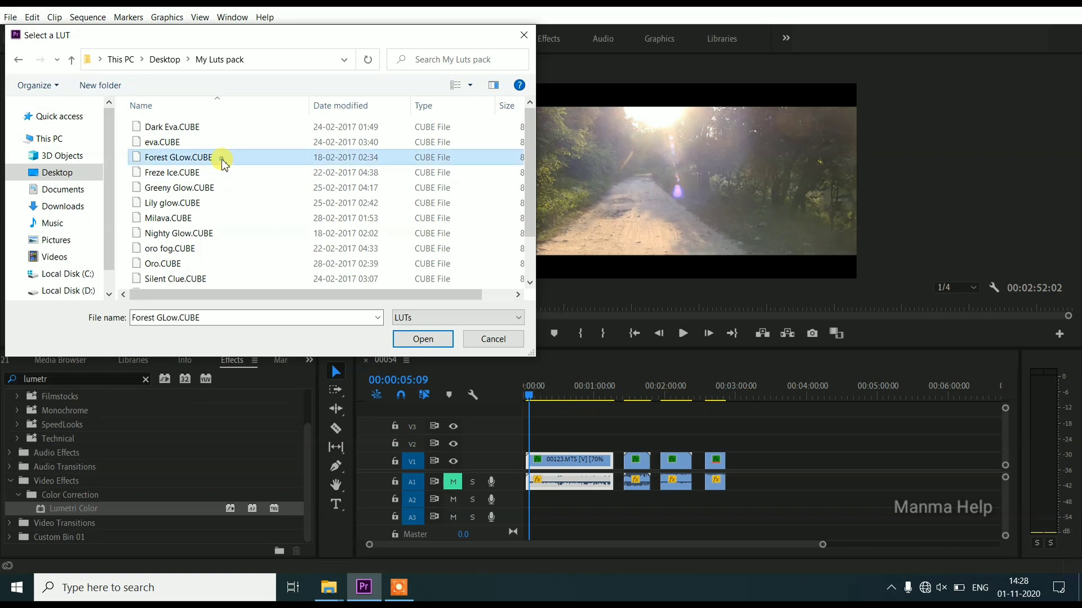
pyautogui.click(415, 341)
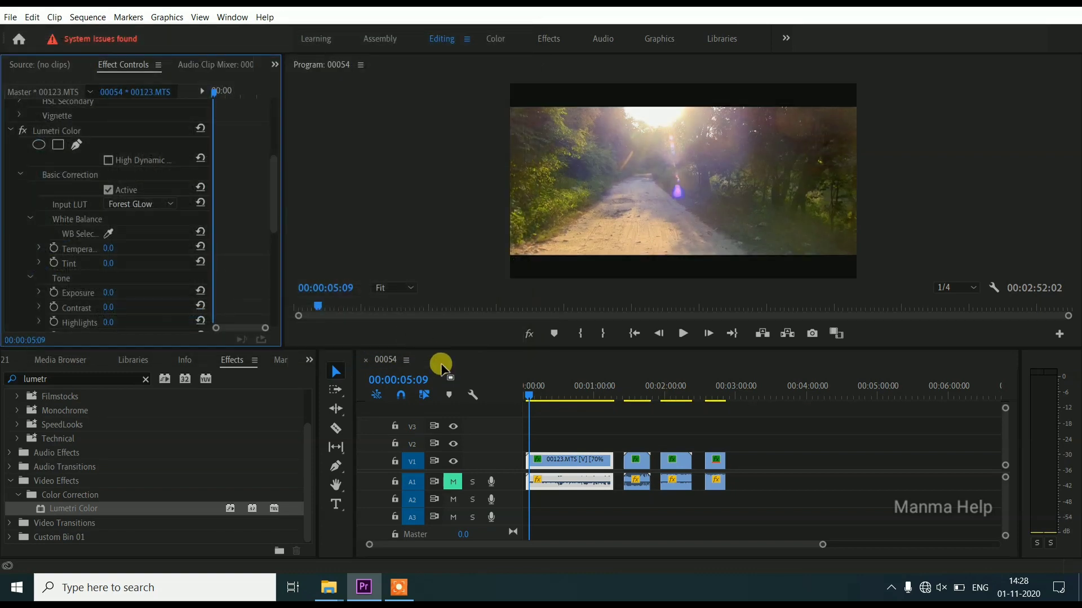
pyautogui.click(680, 334)
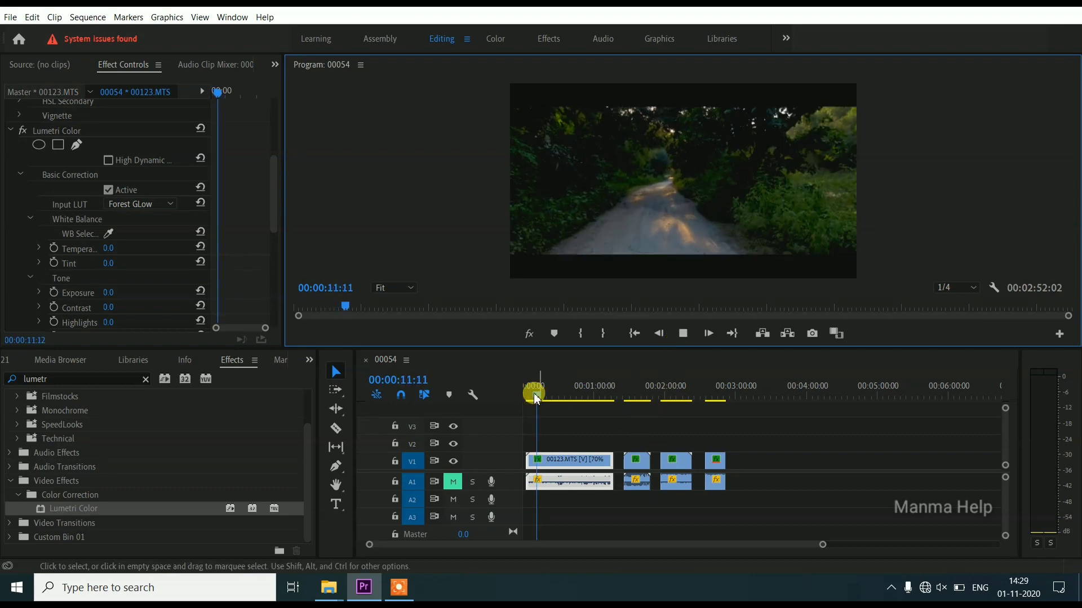
pyautogui.moveTo(540, 398); pyautogui.dragTo(577, 400)
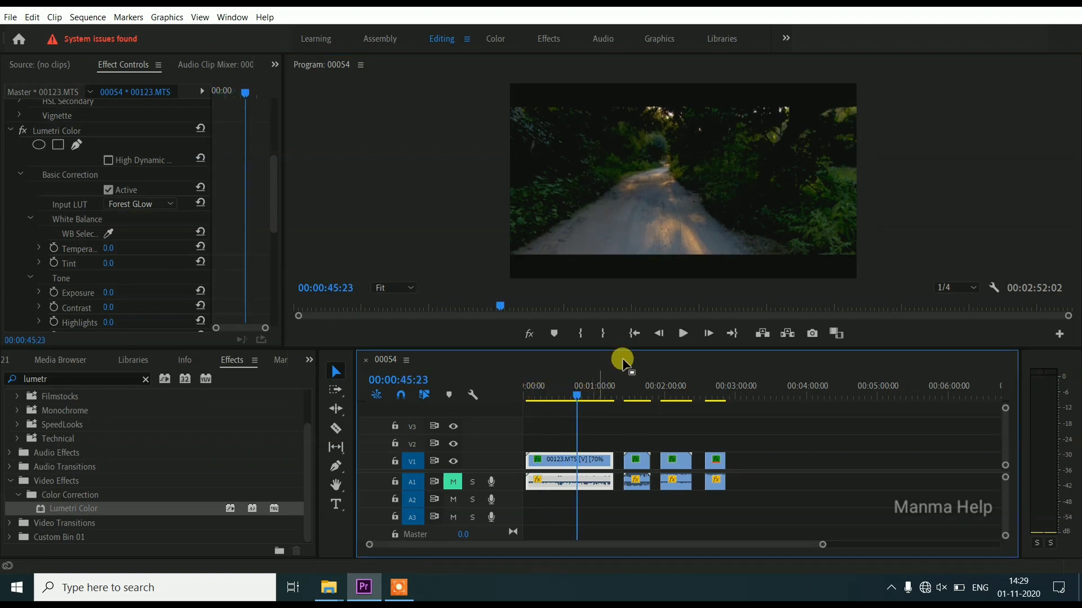
pyautogui.click(684, 334)
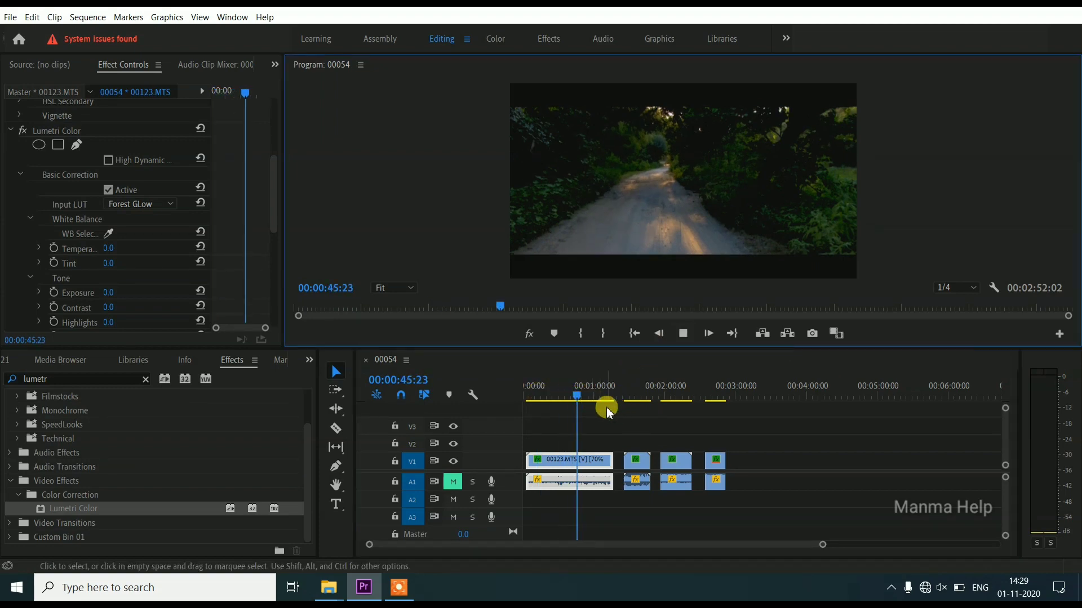
pyautogui.click(683, 334)
pyautogui.click(583, 394)
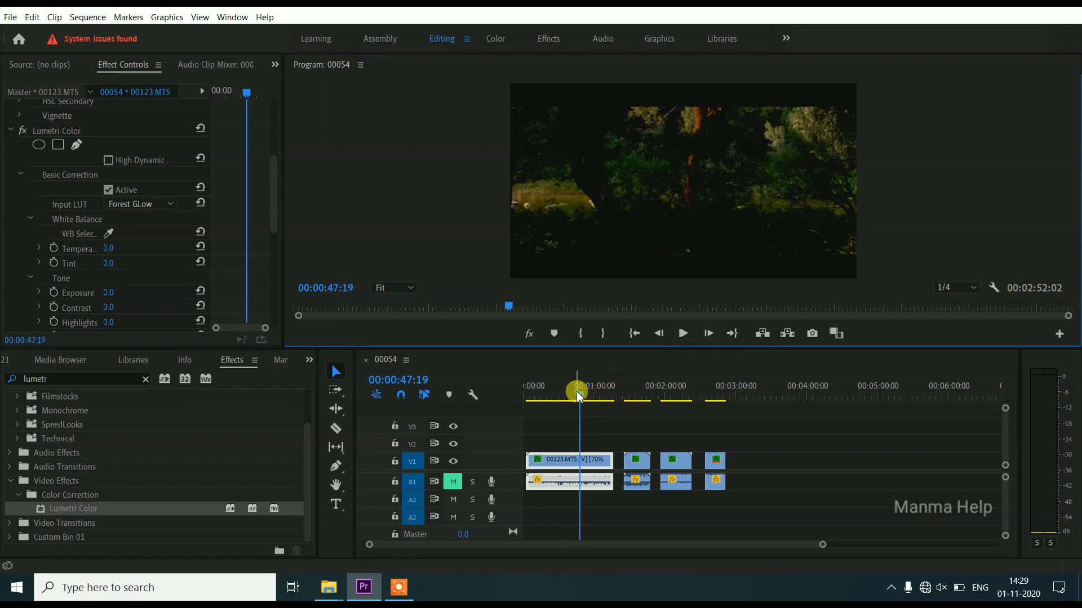
pyautogui.click(682, 334)
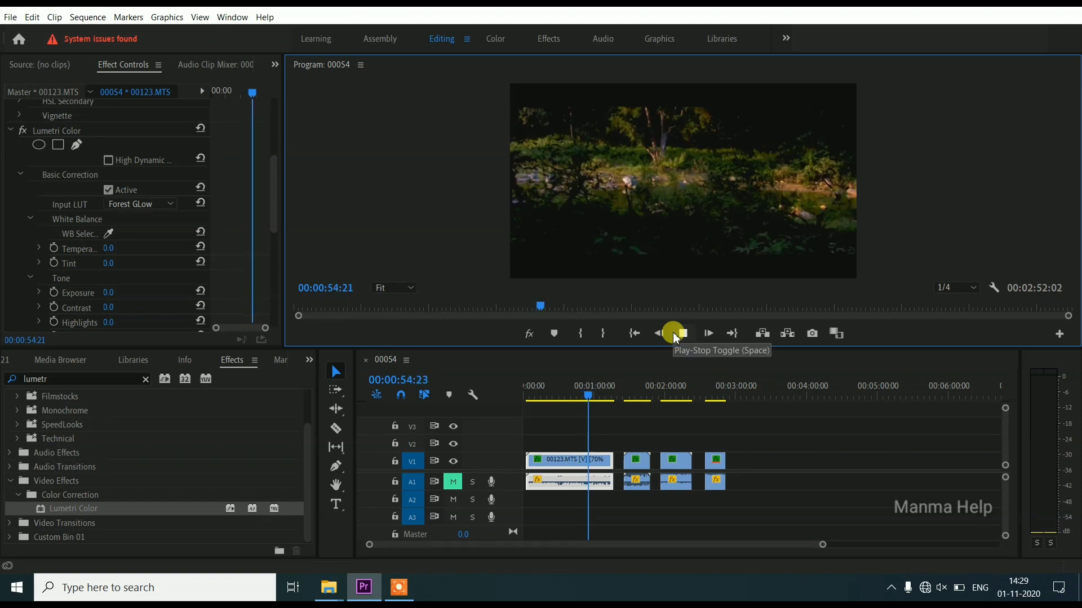
pyautogui.click(676, 335)
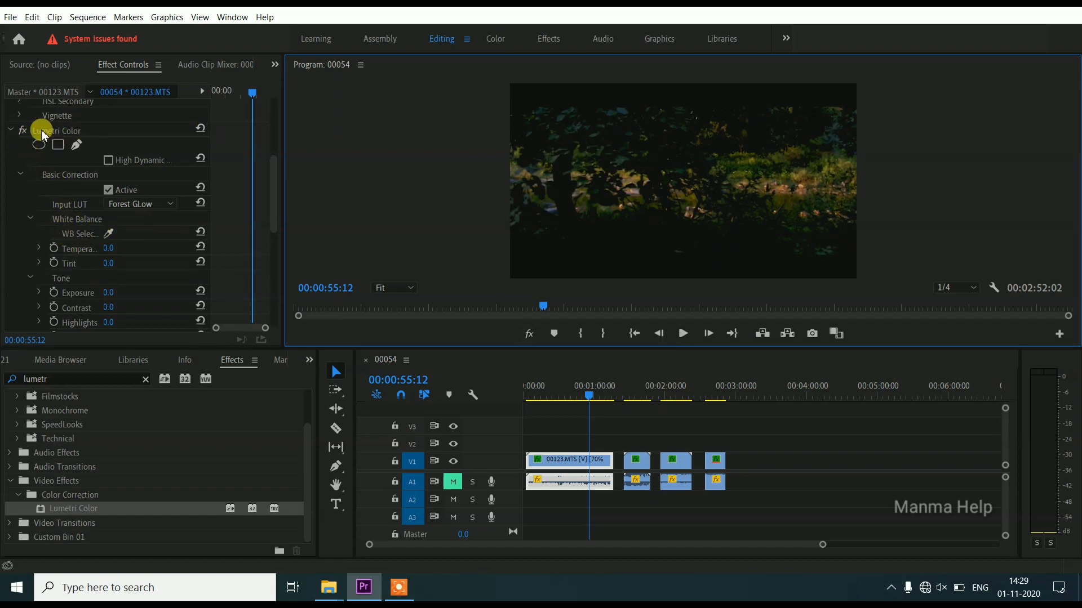
pyautogui.click(23, 133)
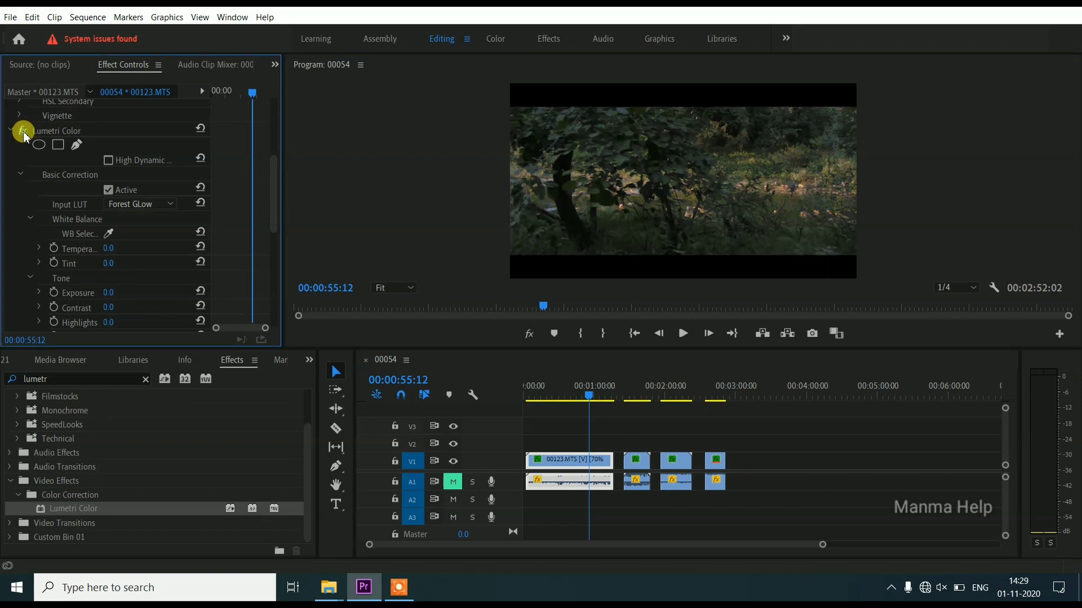
pyautogui.click(23, 133)
pyautogui.click(23, 133)
pyautogui.click(23, 133)
pyautogui.click(23, 132)
pyautogui.click(23, 133)
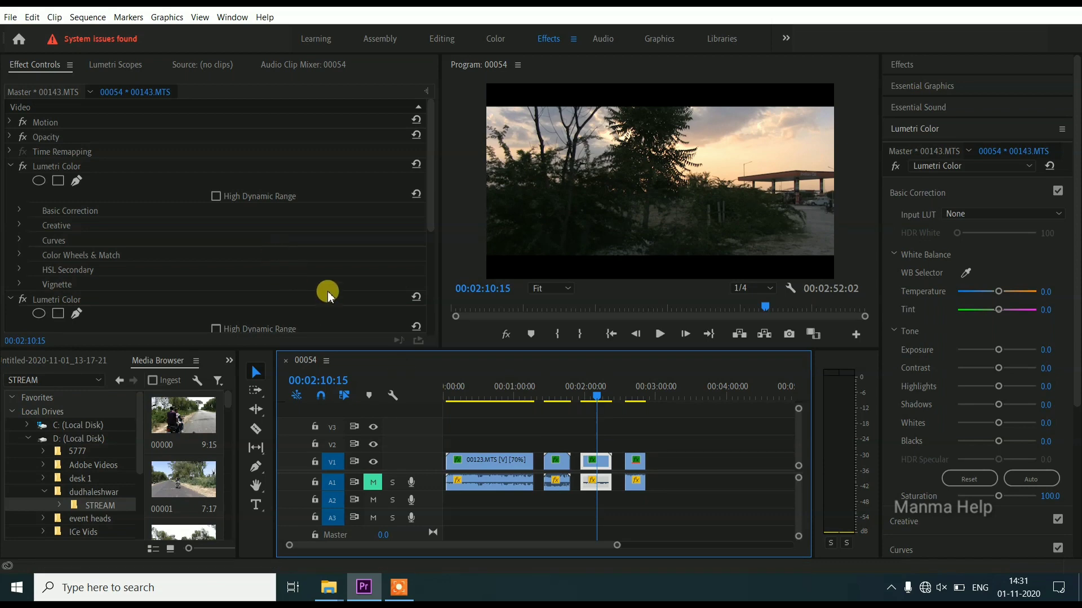
# - Set clip 00143.MTS's Basic Correction Input LUT to Nighty Glow.CUBE from My Luts pack
pyautogui.click(21, 210)
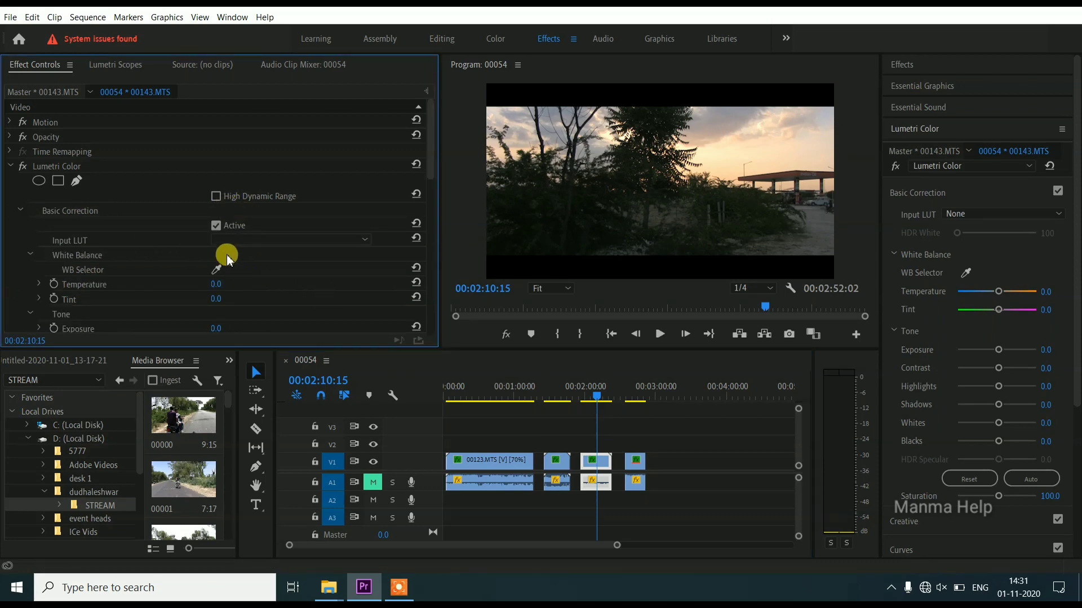
pyautogui.click(237, 241)
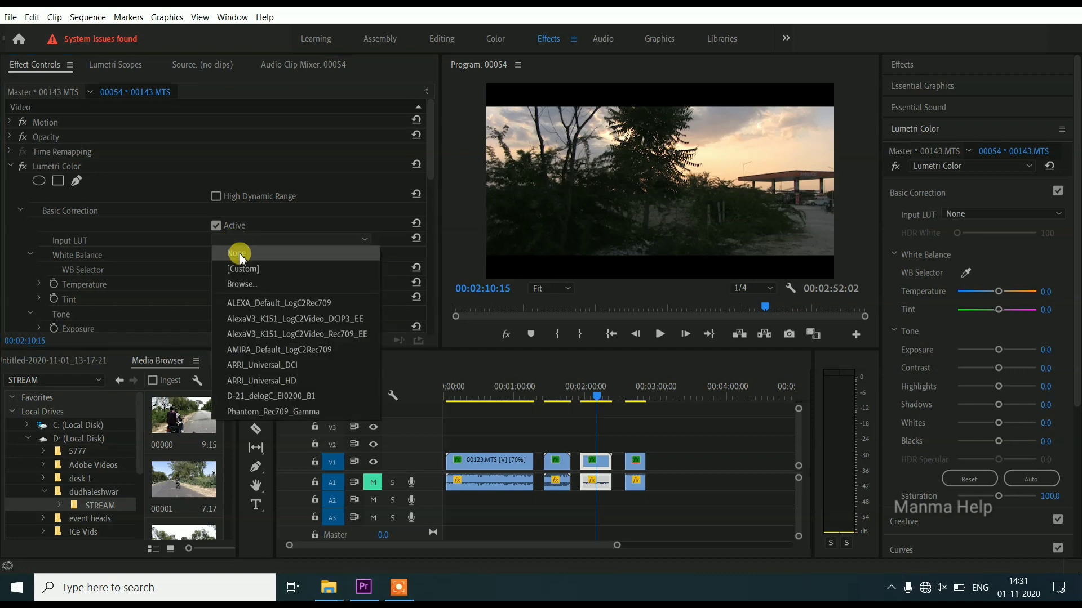
pyautogui.click(244, 282)
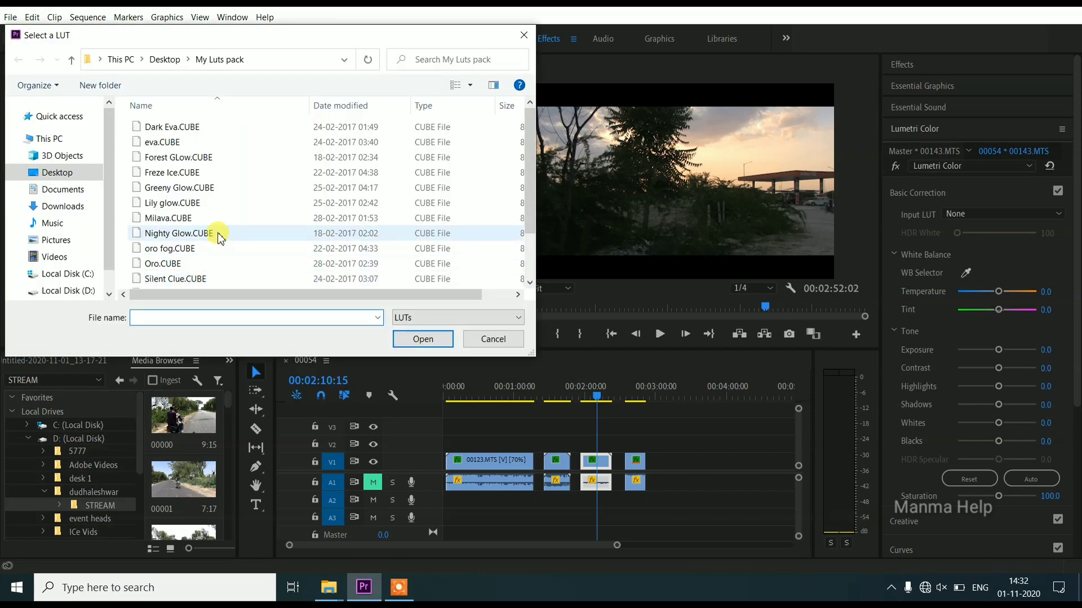
pyautogui.click(219, 235)
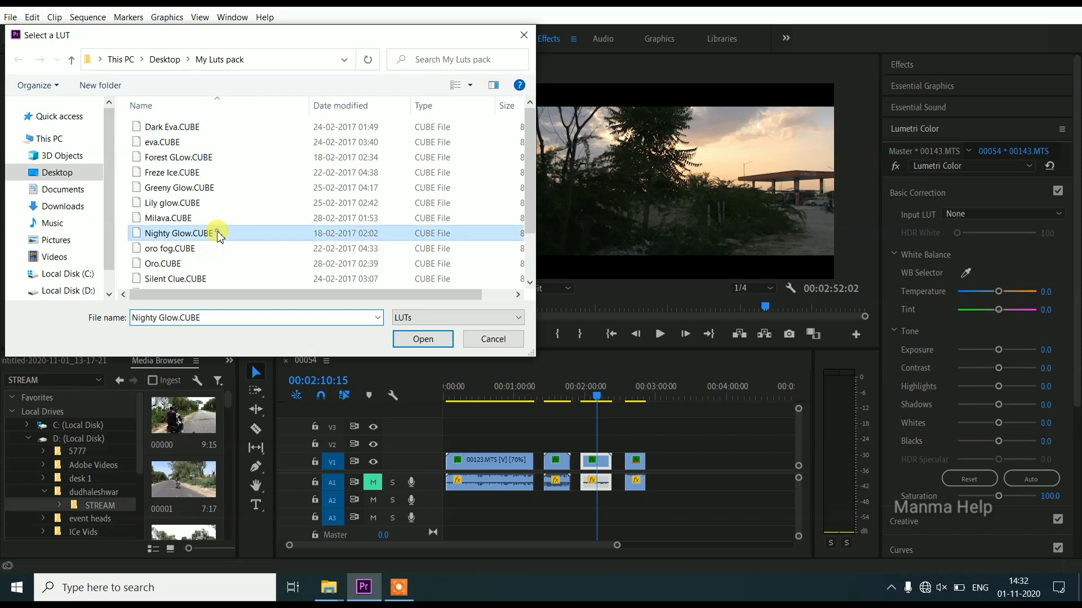
pyautogui.click(421, 338)
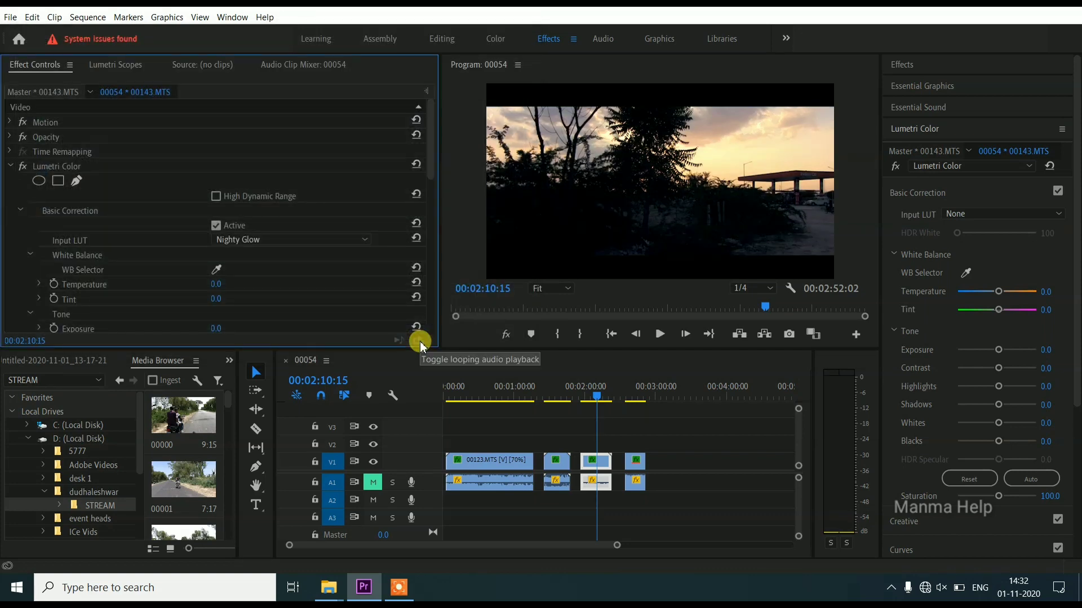
pyautogui.click(593, 395)
pyautogui.moveTo(592, 399); pyautogui.dragTo(586, 398)
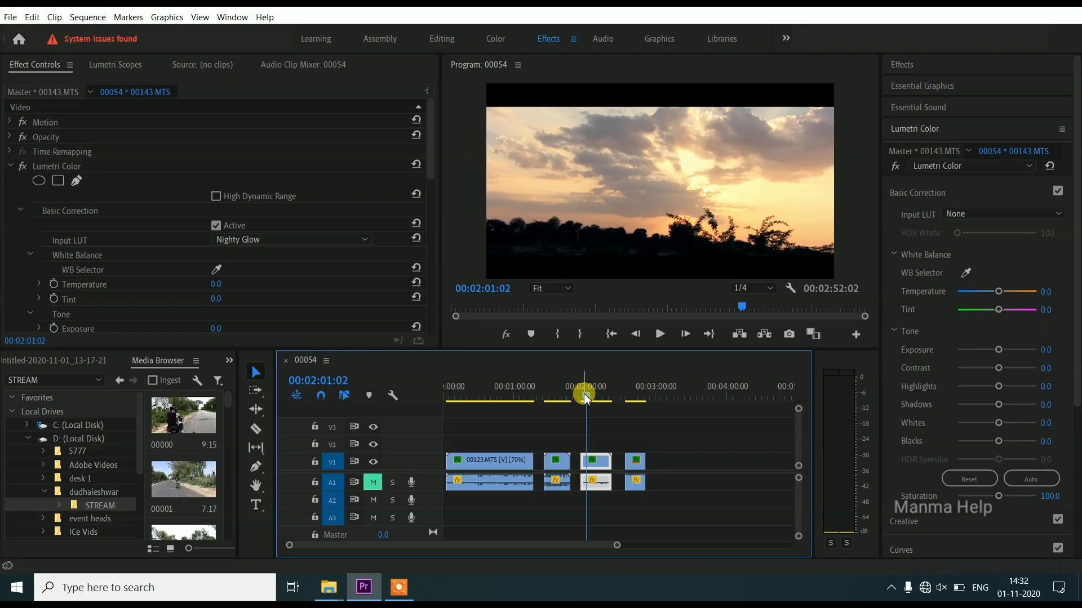
pyautogui.moveTo(588, 399); pyautogui.dragTo(615, 407)
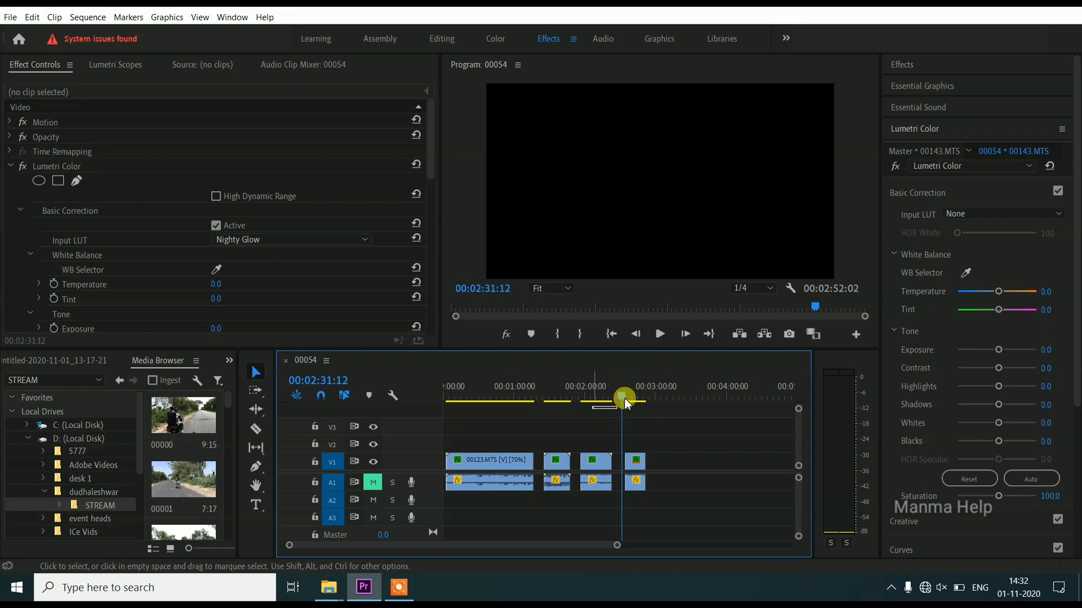
pyautogui.click(610, 399)
pyautogui.click(577, 400)
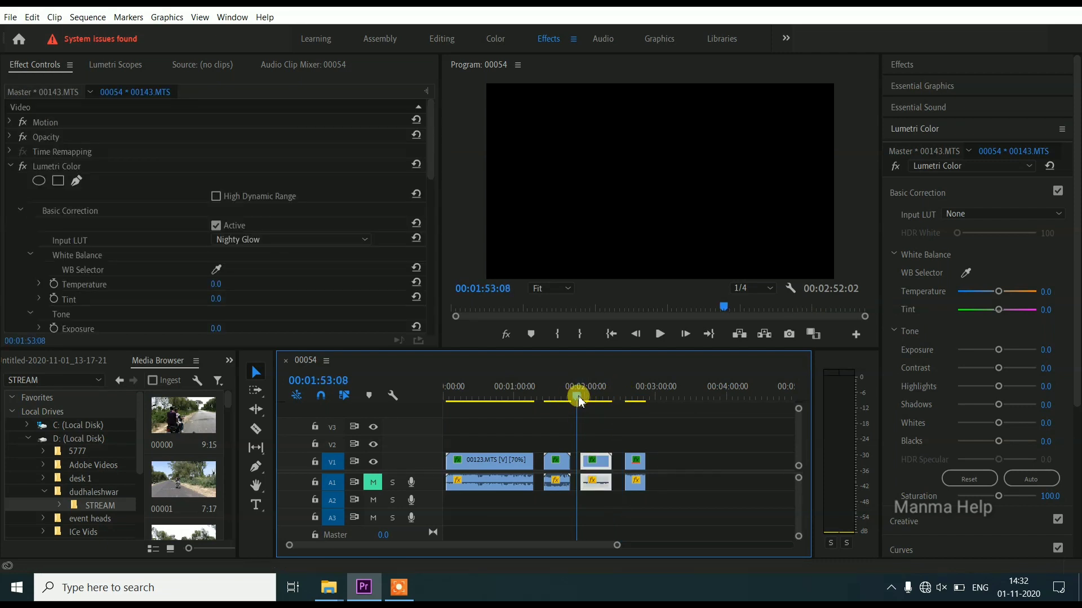
pyautogui.moveTo(580, 401); pyautogui.dragTo(583, 399)
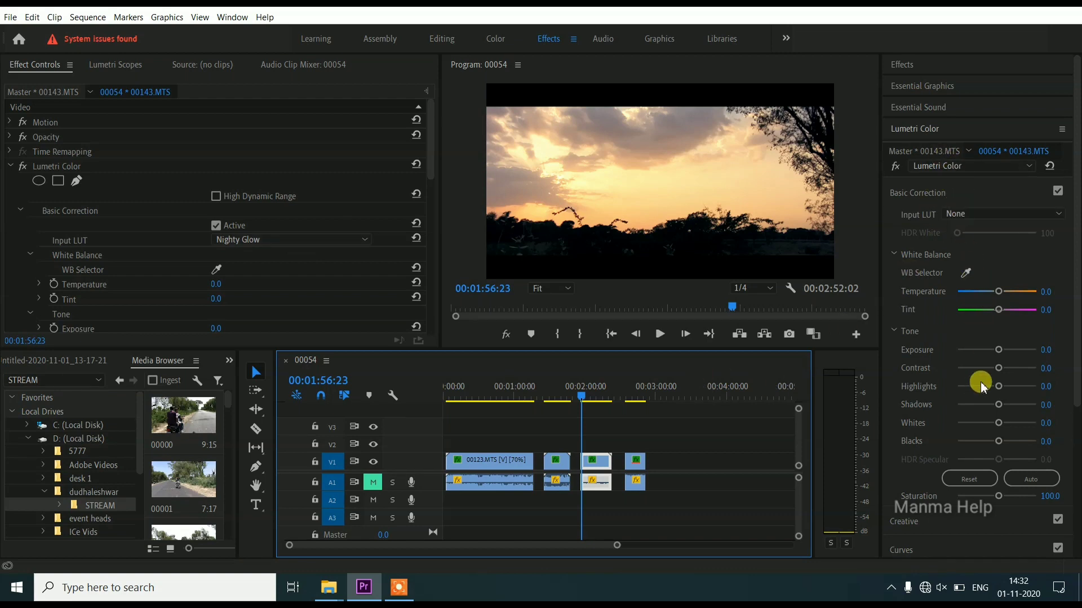
pyautogui.scroll(-2, 979, 387)
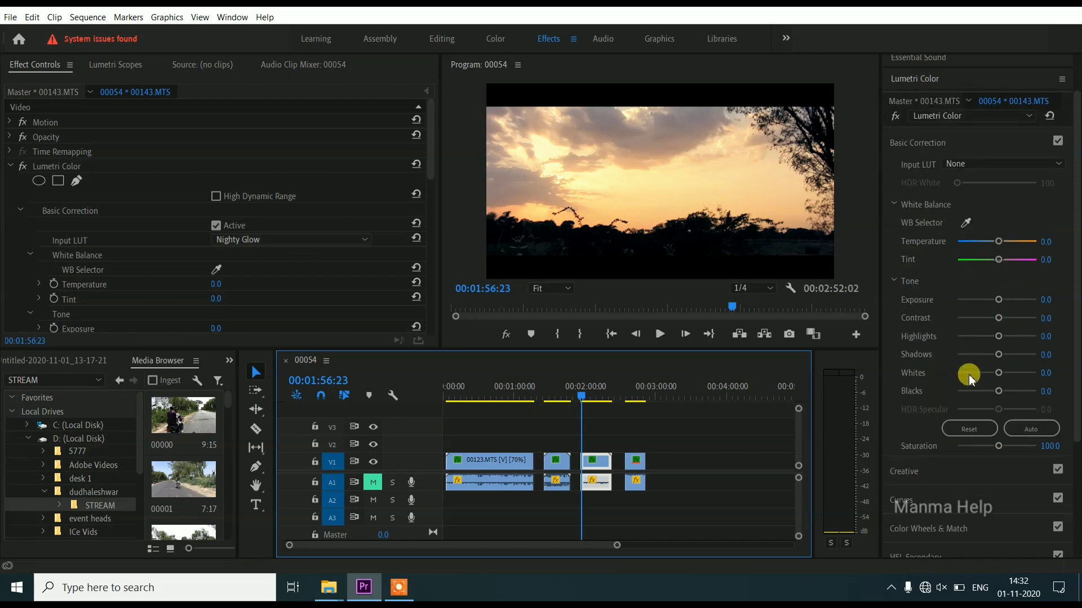